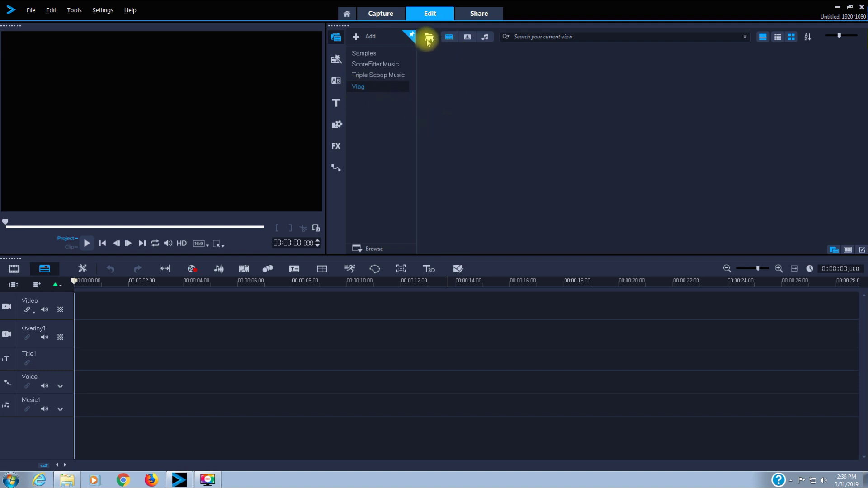
- Import the clips MVI_0802.MP4, MVI_0804.MP4 and MVI_0805.MP4 from the "transitions and titles" folder into the Vlog library folder
{"action": "left_click", "coordinate": [429, 40]}
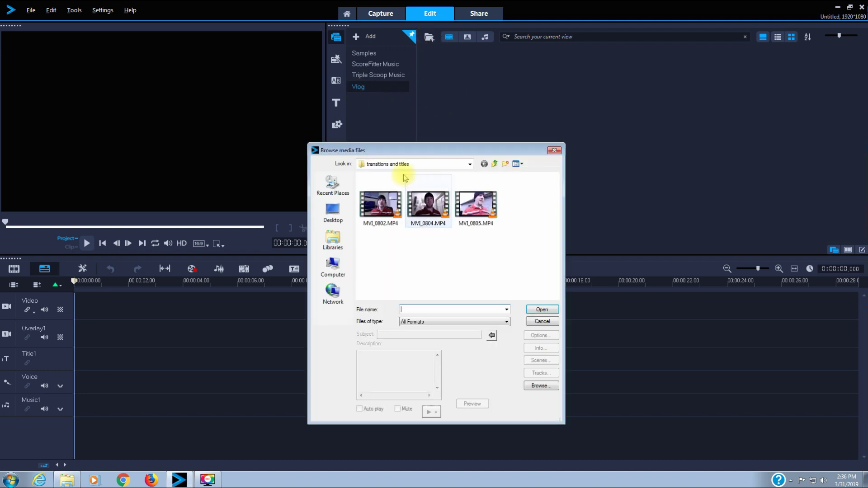
{"action": "left_click", "coordinate": [374, 219]}
{"action": "left_click", "coordinate": [480, 213], "text": "shift"}
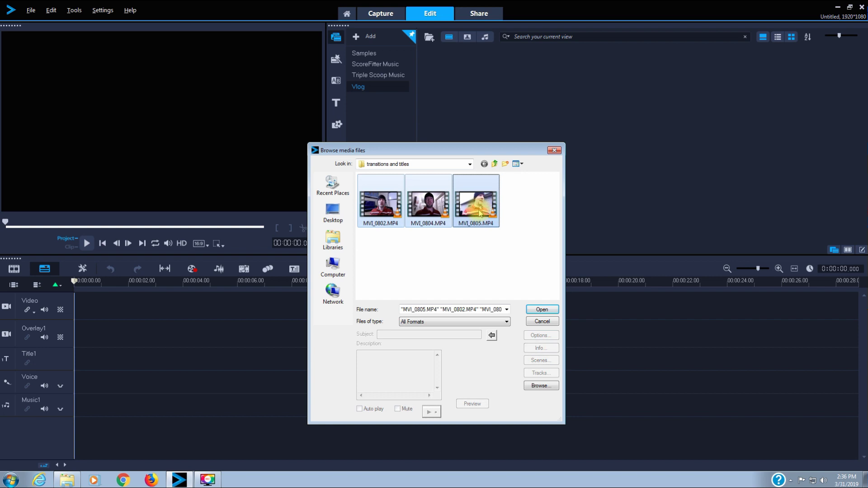
{"action": "left_click", "coordinate": [542, 311]}
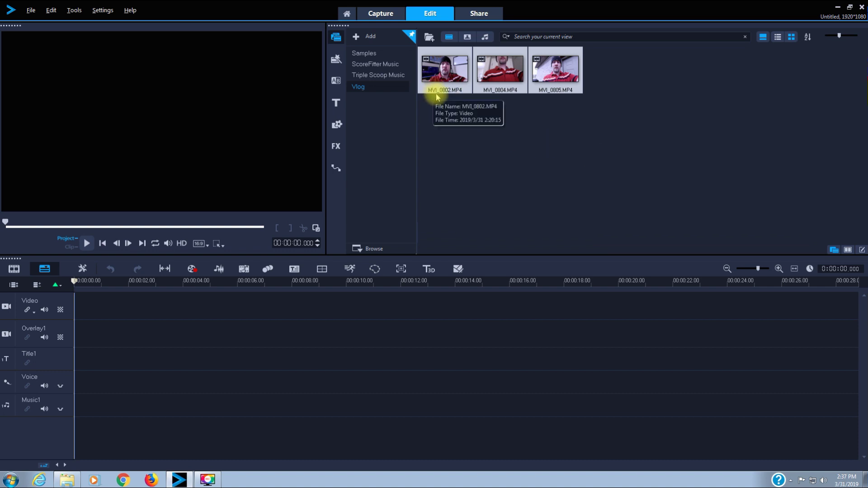
{"action": "left_click", "coordinate": [519, 127]}
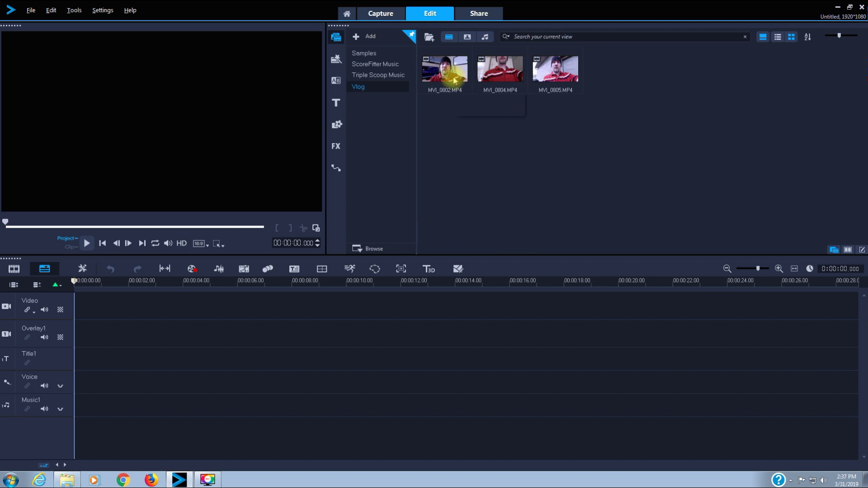
- Place MVI_0802, MVI_0804 and MVI_0805 end to end on the Video track, declining to match the project settings to the footage
{"action": "left_click_drag", "start_coordinate": [452, 77], "coordinate": [181, 309]}
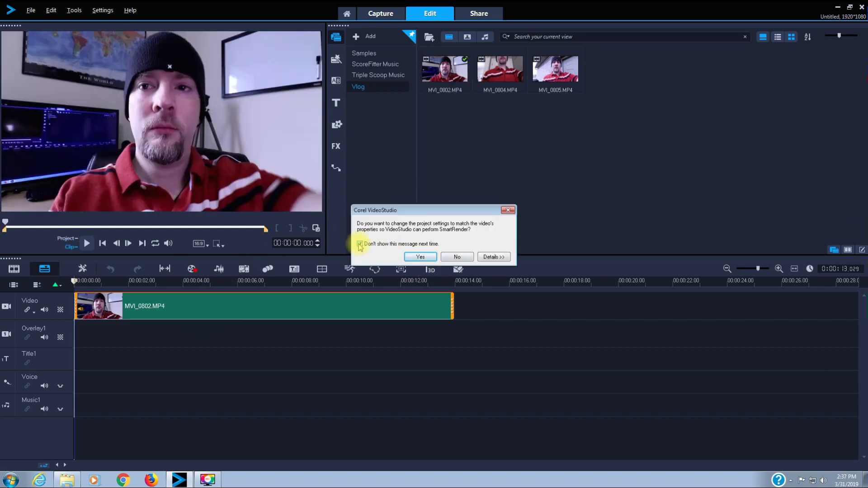
{"action": "left_click", "coordinate": [464, 257]}
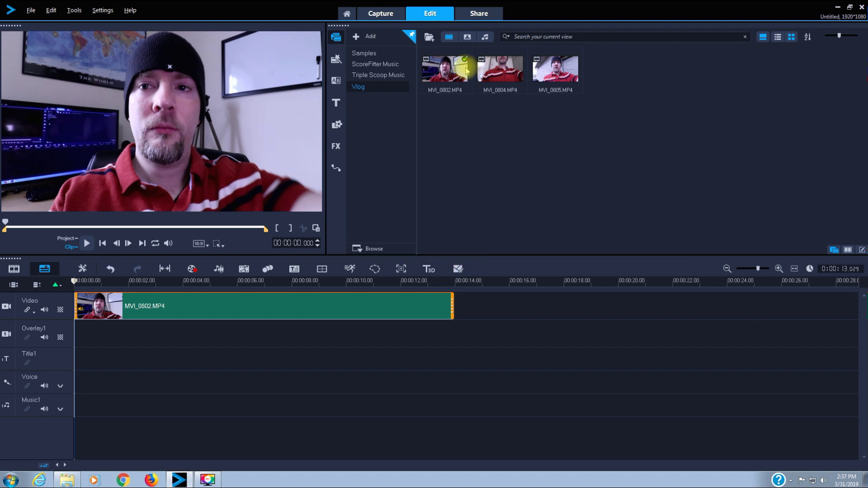
{"action": "left_click_drag", "start_coordinate": [486, 73], "coordinate": [498, 311]}
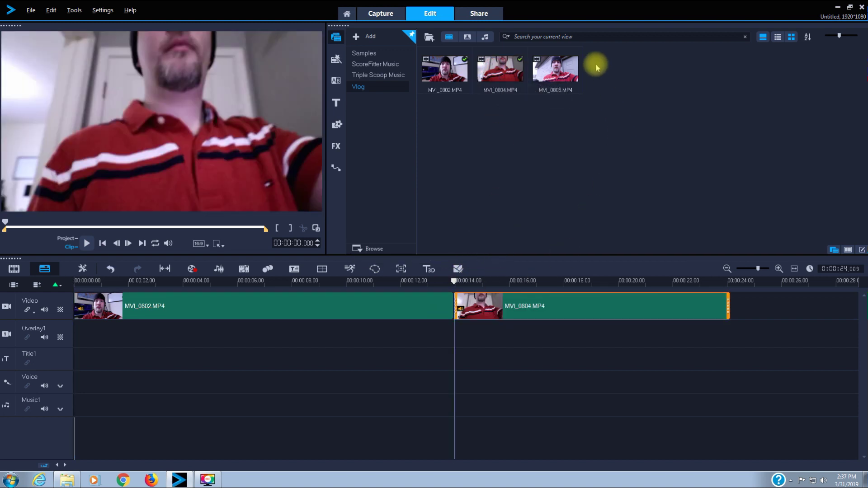
{"action": "left_click_drag", "start_coordinate": [555, 70], "coordinate": [765, 305]}
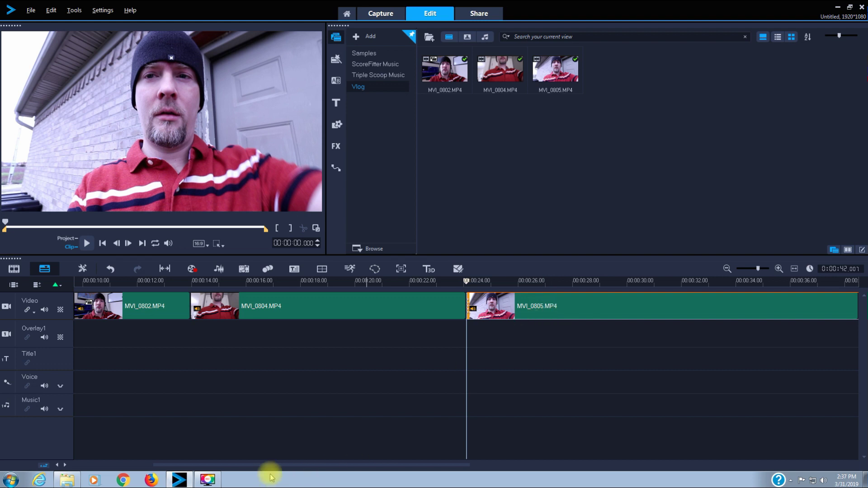
{"action": "left_click_drag", "start_coordinate": [270, 466], "coordinate": [233, 466]}
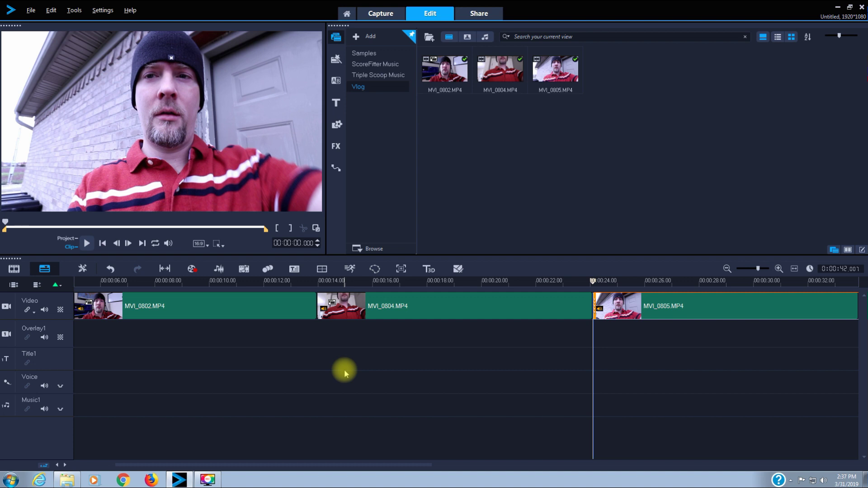
- Display the audio waveforms, split MVI_0802 at 00:00:02.023 just before the speech starts, and delete the opening piece
{"action": "left_click", "coordinate": [218, 270]}
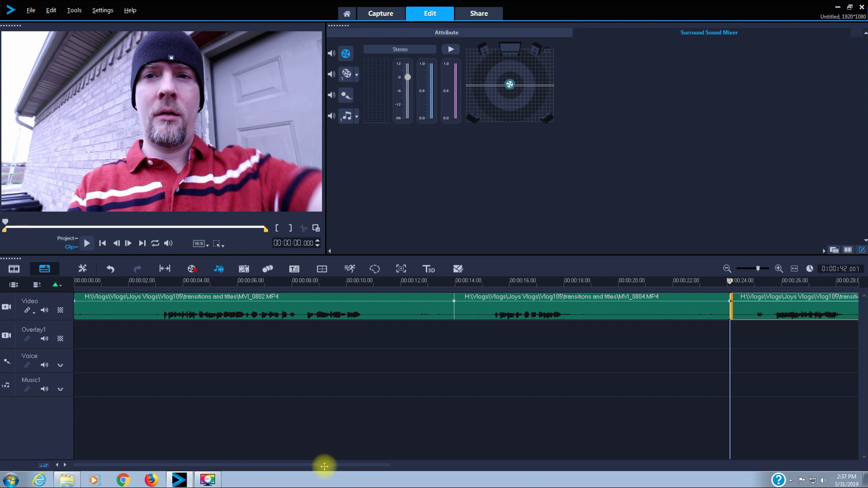
{"action": "left_click", "coordinate": [151, 283]}
{"action": "mouse_move", "coordinate": [153, 281]}
{"action": "left_mouse_down"}
{"action": "mouse_move", "coordinate": [163, 281]}
{"action": "mouse_move", "coordinate": [149, 281]}
{"action": "left_mouse_up"}
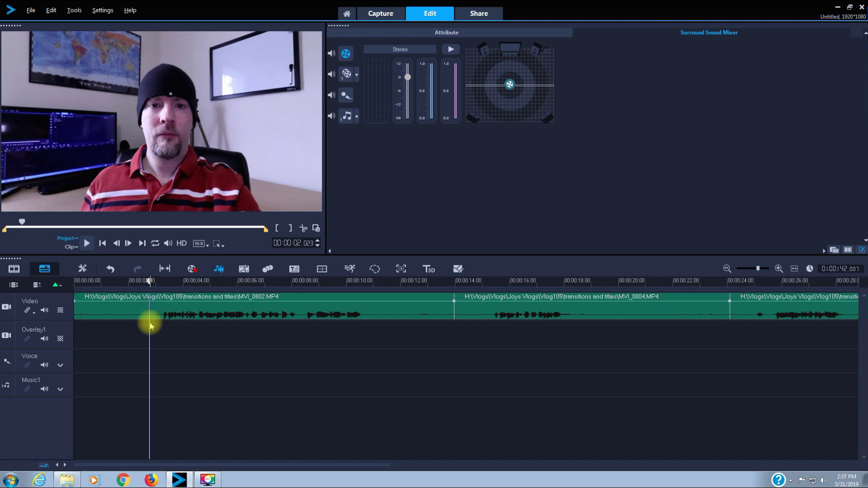
{"action": "left_click", "coordinate": [303, 228]}
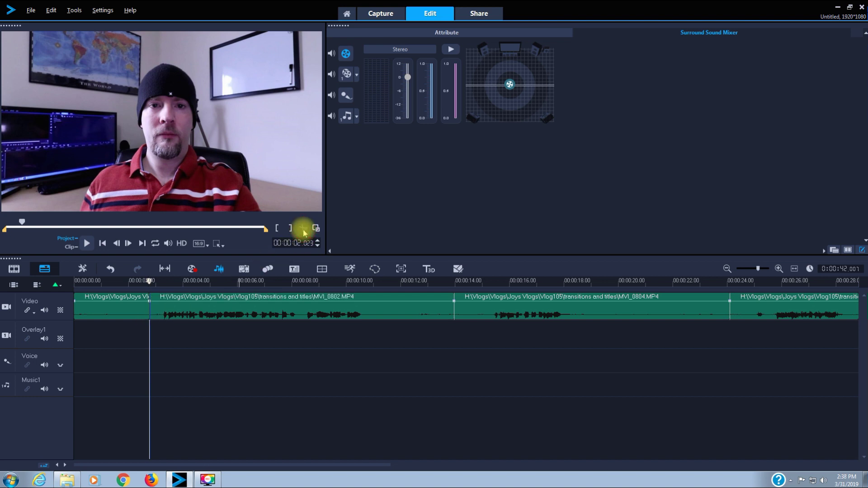
{"action": "left_click", "coordinate": [127, 306]}
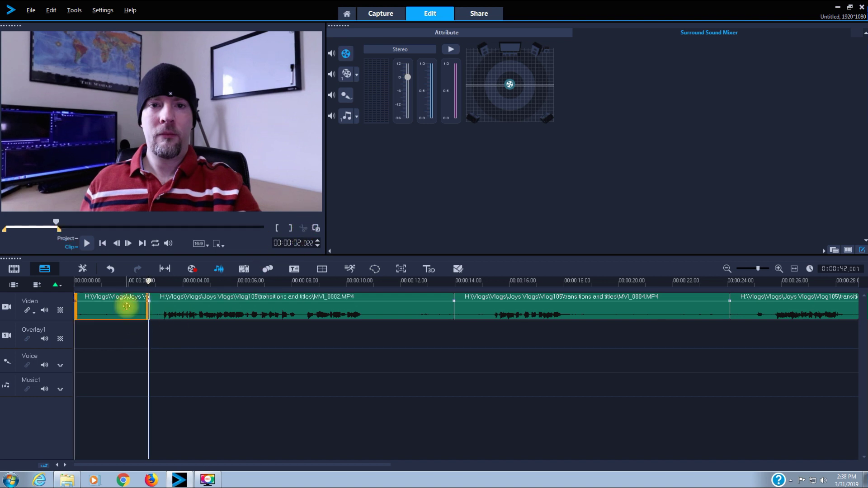
{"action": "right_click", "coordinate": [126, 307]}
{"action": "left_click", "coordinate": [164, 66]}
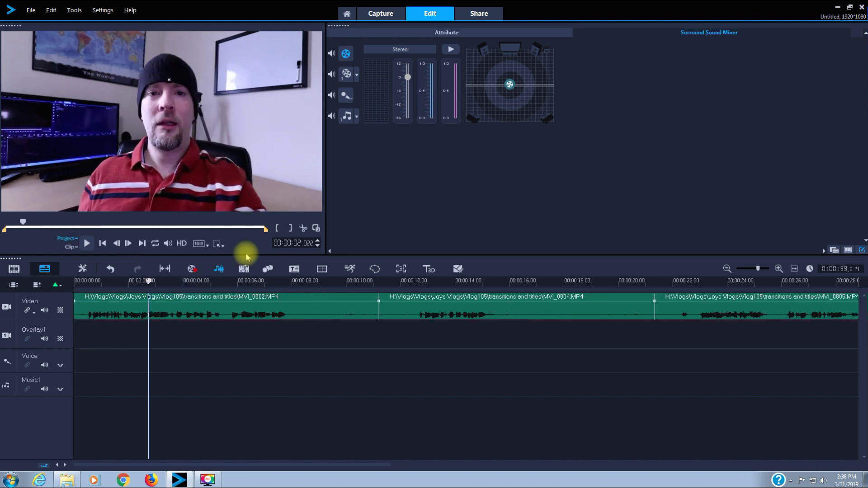
- Split MVI_0802 at 00:00:07.027 just after the speech ends and delete the trailing piece
{"action": "left_click", "coordinate": [289, 282]}
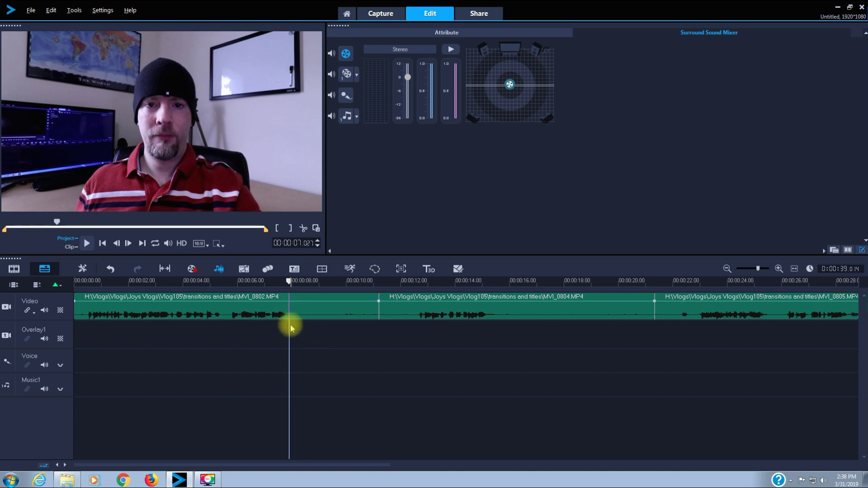
{"action": "left_click", "coordinate": [303, 228]}
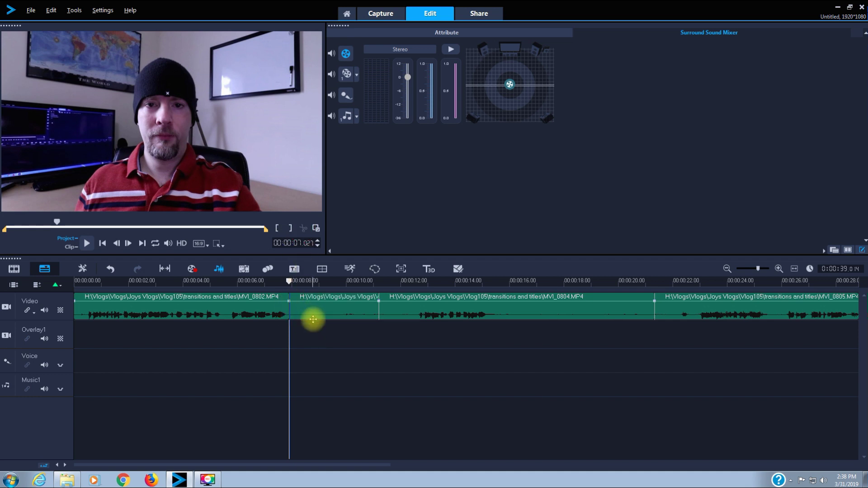
{"action": "left_click", "coordinate": [313, 312]}
{"action": "right_click", "coordinate": [313, 312]}
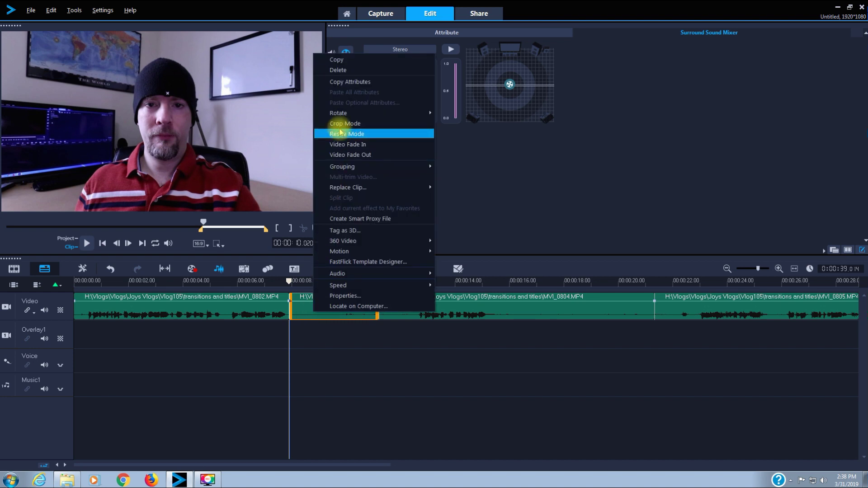
{"action": "left_click", "coordinate": [337, 71]}
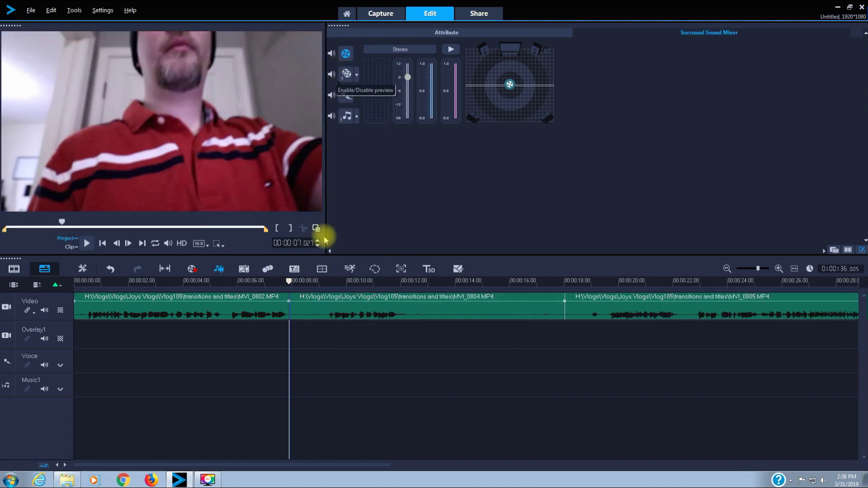
- Split MVI_0804 at 00:00:08.019 before its speech starts and delete the short opening piece
{"action": "mouse_move", "coordinate": [296, 285]}
{"action": "left_mouse_down"}
{"action": "mouse_move", "coordinate": [315, 282]}
{"action": "mouse_move", "coordinate": [309, 285]}
{"action": "left_mouse_up"}
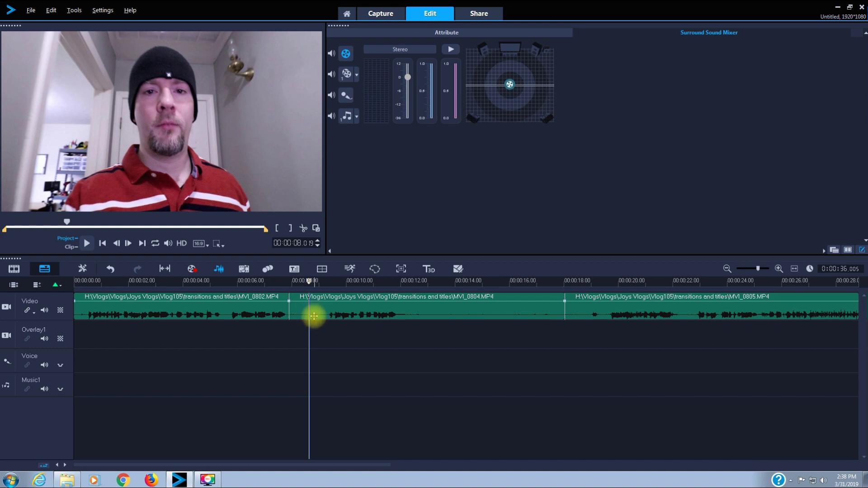
{"action": "left_click", "coordinate": [303, 228]}
{"action": "right_click", "coordinate": [297, 310]}
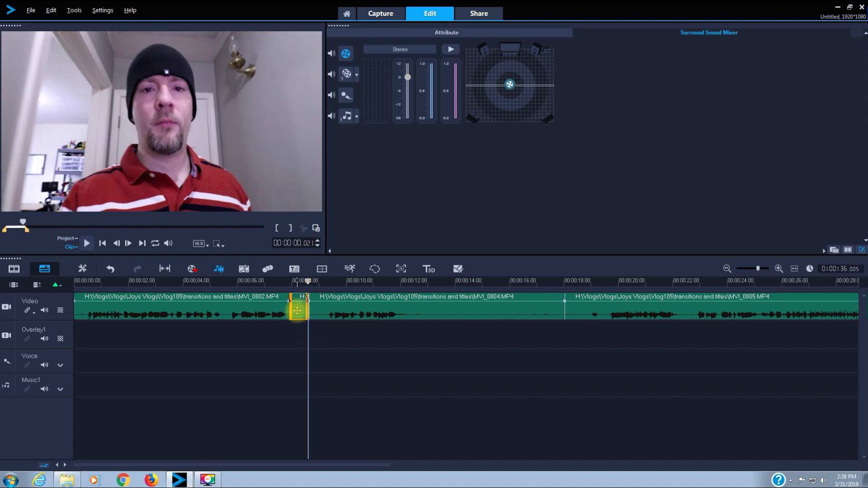
{"action": "left_click", "coordinate": [320, 69]}
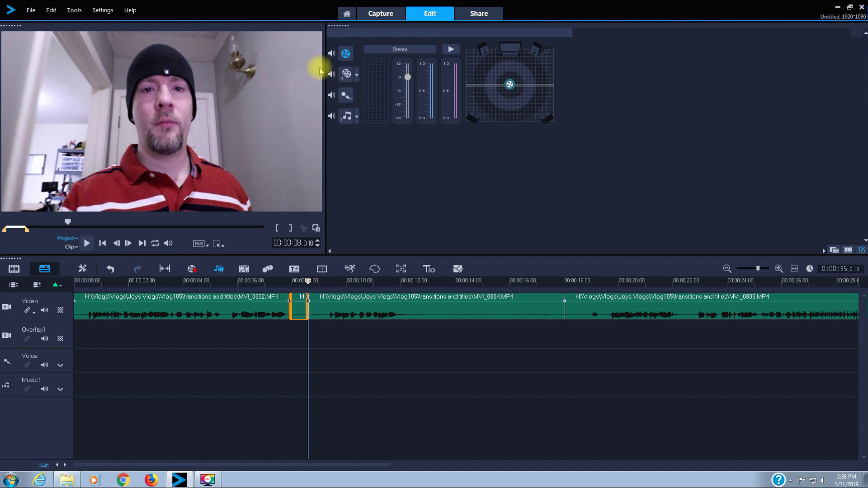
- Split MVI_0804 at 00:00:13.017 after its speech and delete the remaining end piece
{"action": "left_click_drag", "start_coordinate": [309, 282], "coordinate": [443, 282]}
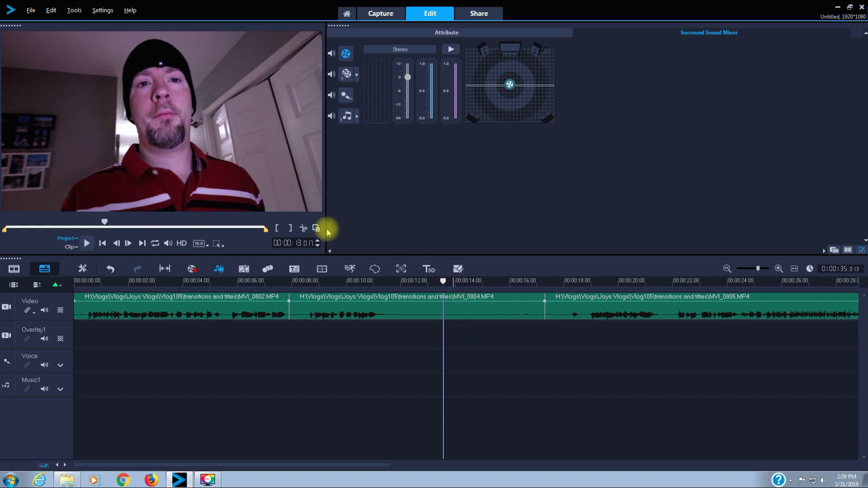
{"action": "right_click", "coordinate": [493, 310]}
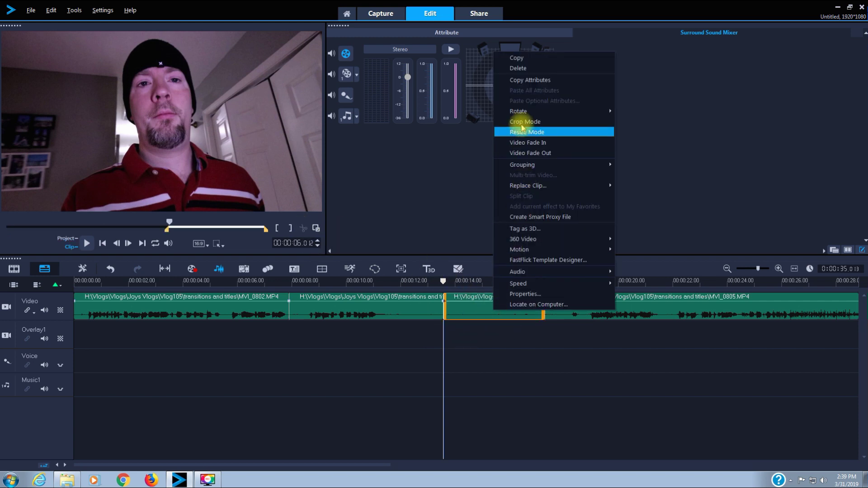
{"action": "left_click", "coordinate": [509, 69]}
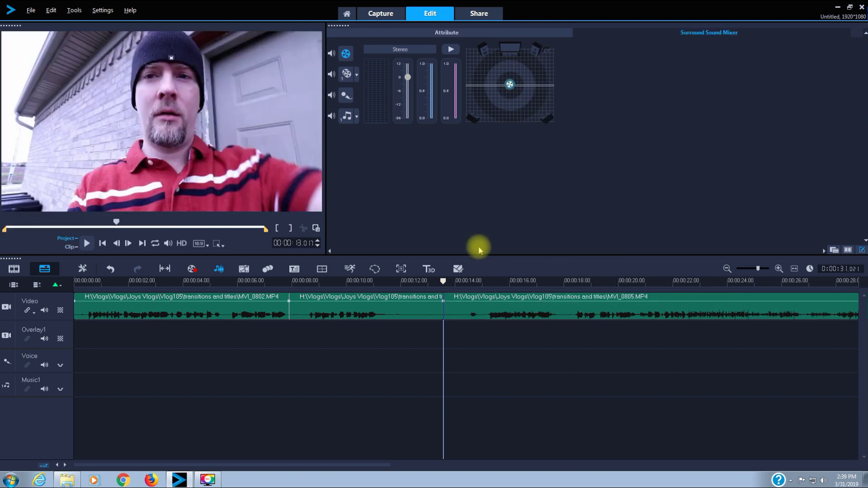
- Split MVI_0805 at 00:00:14.007 before its speech starts and delete the short opening piece
{"action": "left_click_drag", "start_coordinate": [444, 281], "coordinate": [462, 281]}
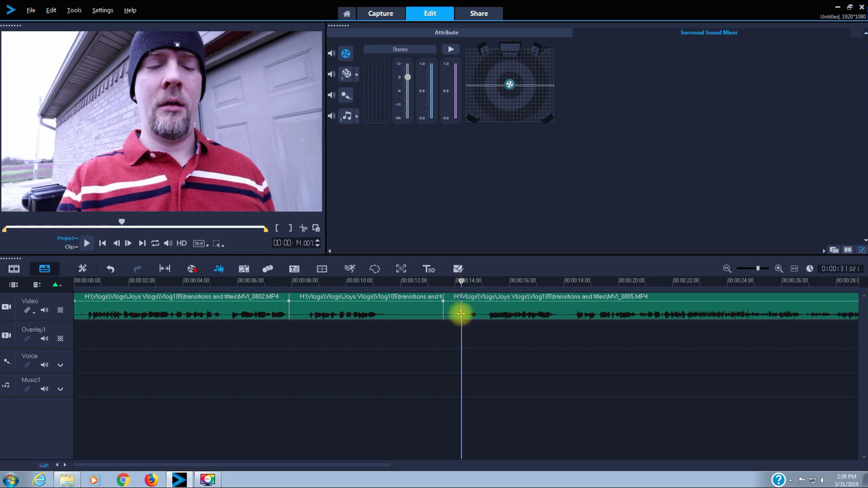
{"action": "left_click", "coordinate": [304, 229]}
{"action": "left_click", "coordinate": [449, 316]}
{"action": "right_click", "coordinate": [450, 317]}
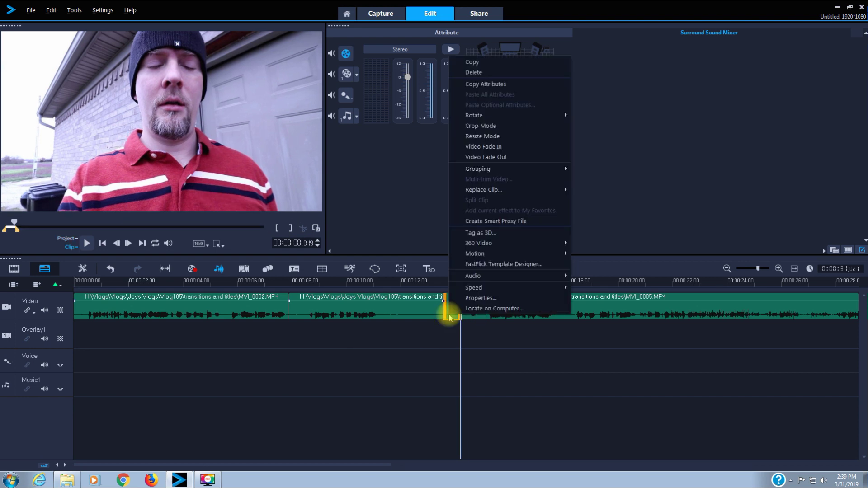
{"action": "left_click", "coordinate": [482, 73]}
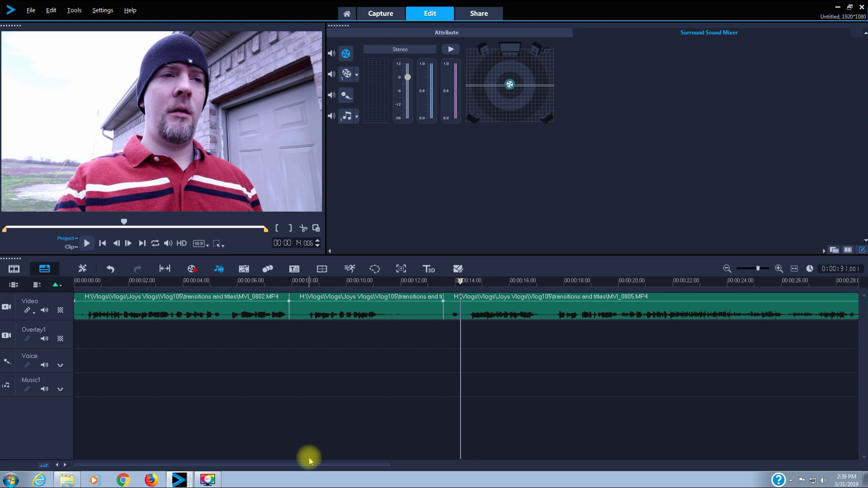
- Inspect the cut between MVI_0802 and MVI_0804 on the timeline
{"action": "left_click_drag", "start_coordinate": [318, 465], "coordinate": [291, 463]}
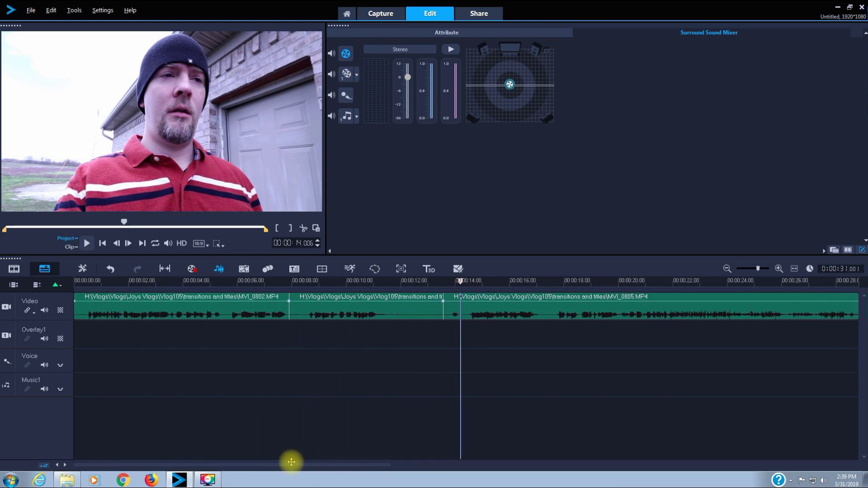
{"action": "left_click", "coordinate": [275, 282]}
{"action": "left_click_drag", "start_coordinate": [275, 283], "coordinate": [290, 285]}
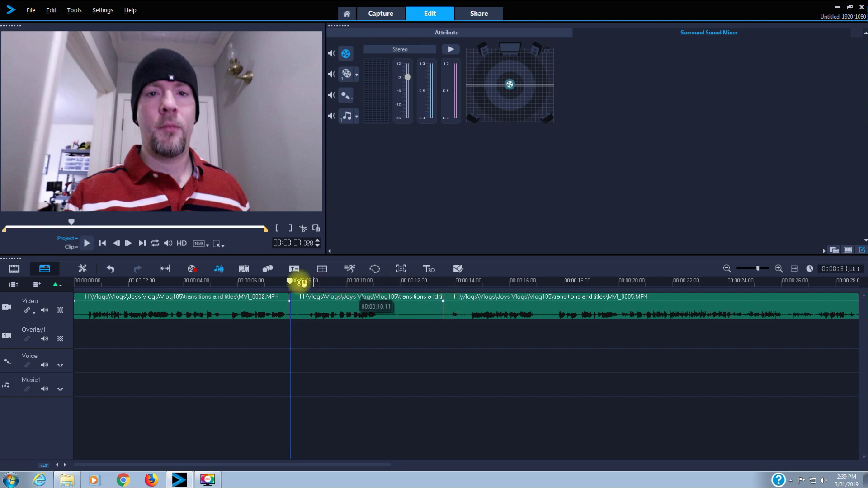
- Return the timeline from audio waveforms to the normal clip view and play the trimmed project
{"action": "left_click", "coordinate": [220, 270]}
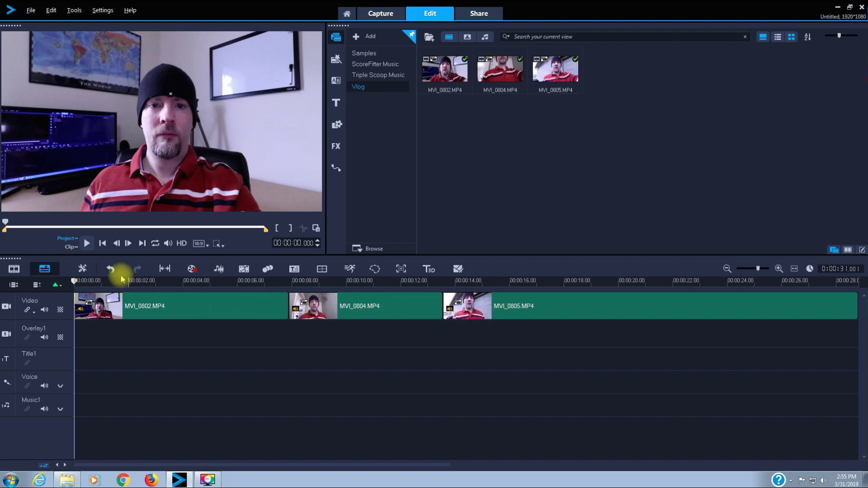
{"action": "left_click", "coordinate": [86, 242]}
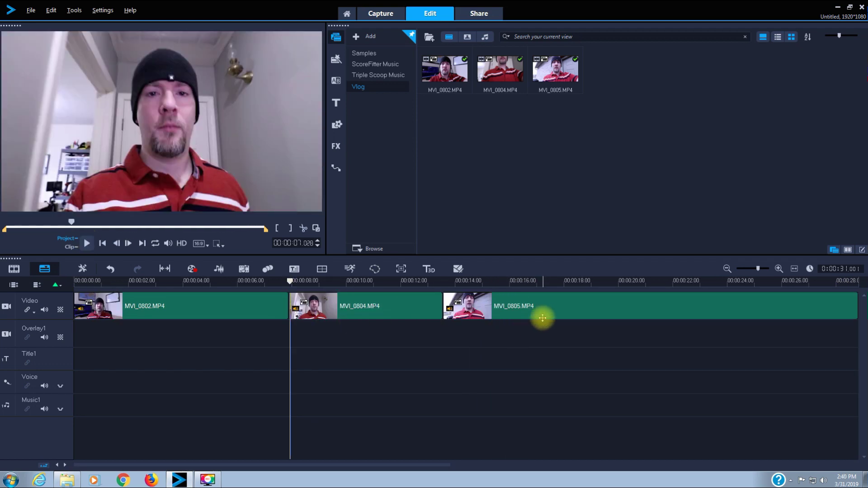
- Browse the full transition library for effects to use between the clips
{"action": "left_click", "coordinate": [337, 81]}
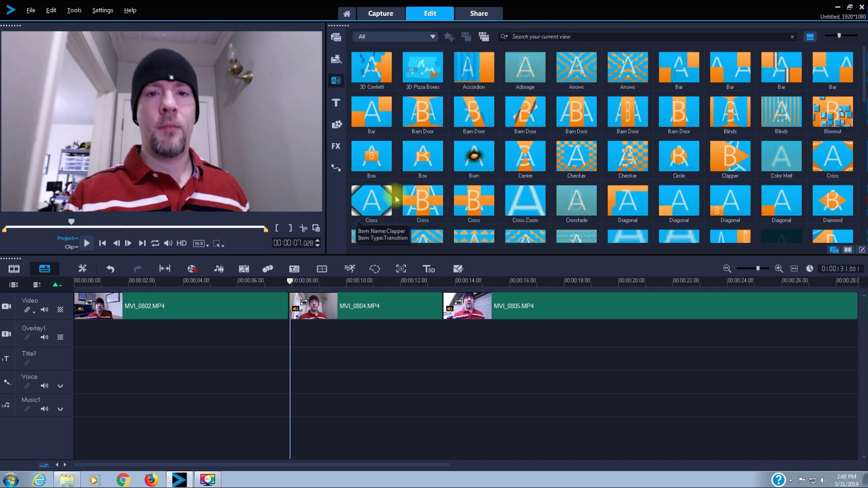
{"action": "scroll", "coordinate": [582, 179], "scroll_direction": "down", "scroll_amount": 3}
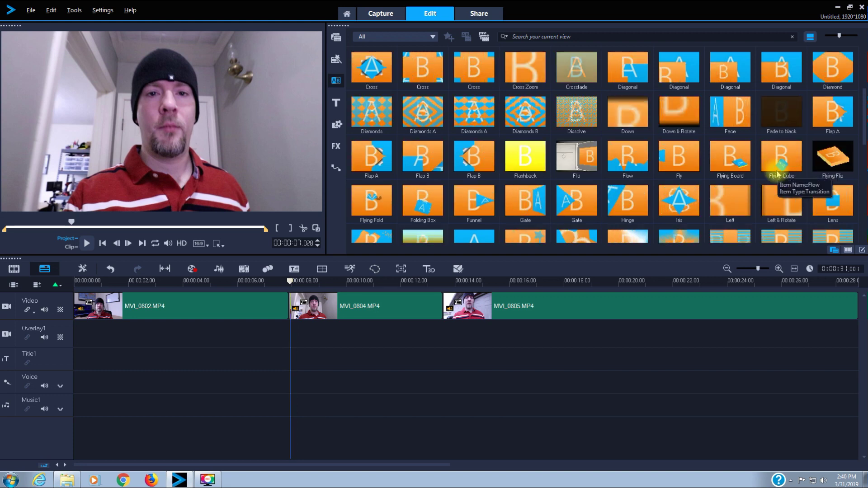
{"action": "scroll", "coordinate": [655, 198], "scroll_direction": "down", "scroll_amount": 5}
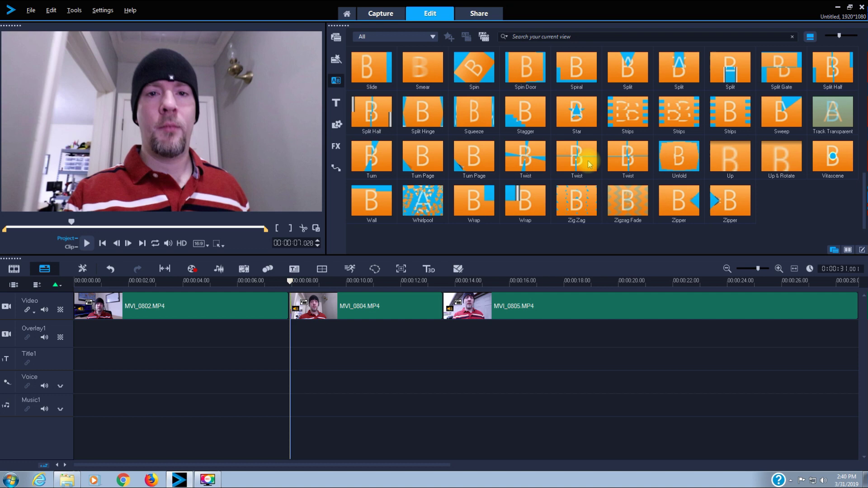
{"action": "scroll", "coordinate": [590, 164], "scroll_direction": "up", "scroll_amount": 3}
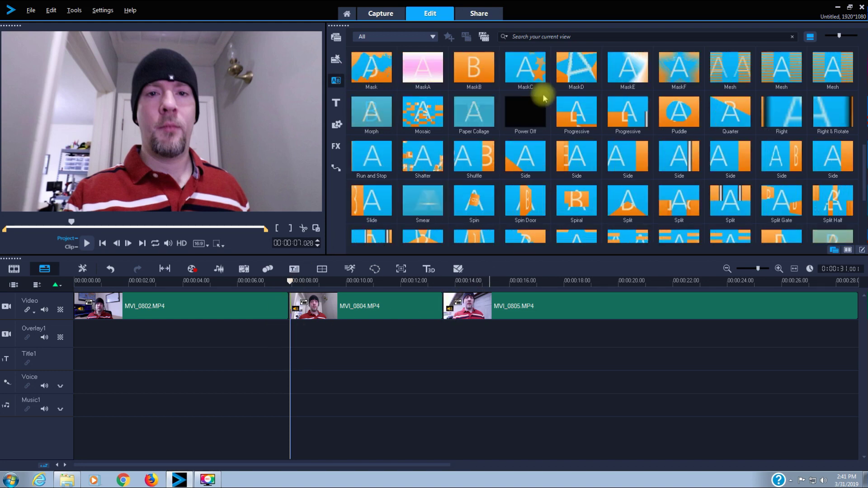
{"action": "scroll", "coordinate": [526, 88], "scroll_direction": "up", "scroll_amount": 5}
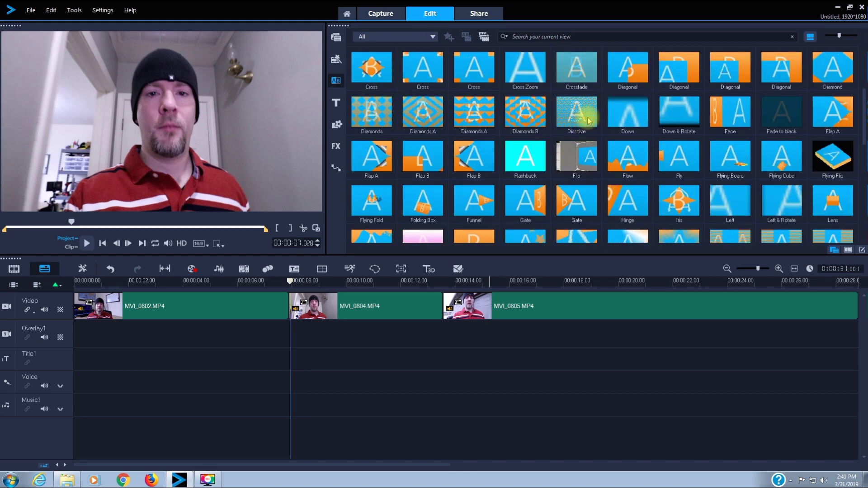
{"action": "scroll", "coordinate": [576, 111], "scroll_direction": "up", "scroll_amount": 3}
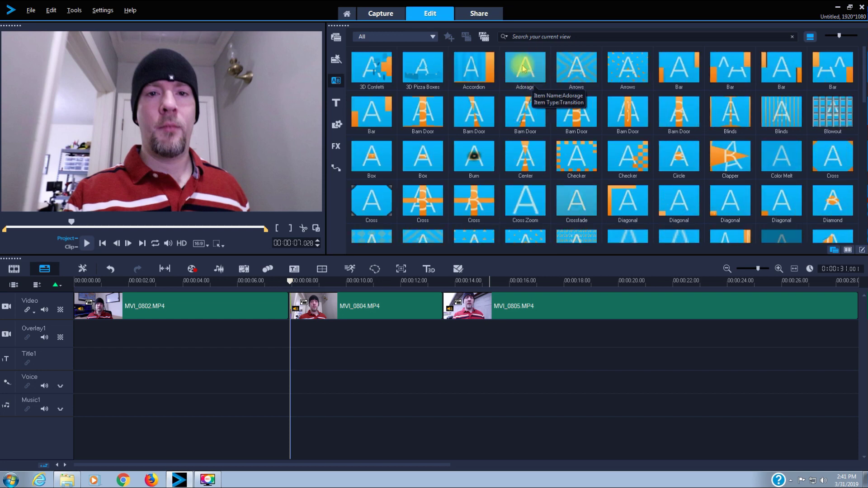
{"action": "mouse_move", "coordinate": [530, 68]}
{"action": "left_mouse_down"}
{"action": "mouse_move", "coordinate": [294, 308]}
{"action": "mouse_move", "coordinate": [541, 68]}
{"action": "left_mouse_up"}
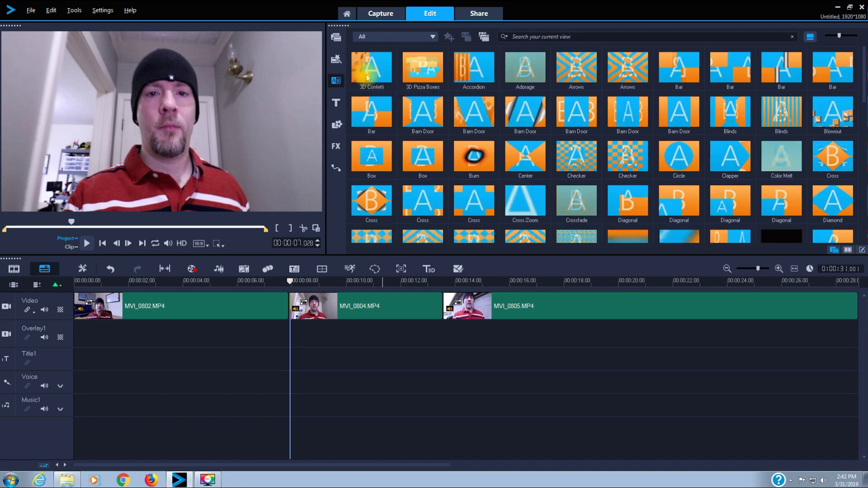
- Overlap MVI_0804 onto the end of MVI_0802 by about 7 frames and replace the resulting transition with Adorage
{"action": "left_click", "coordinate": [309, 302]}
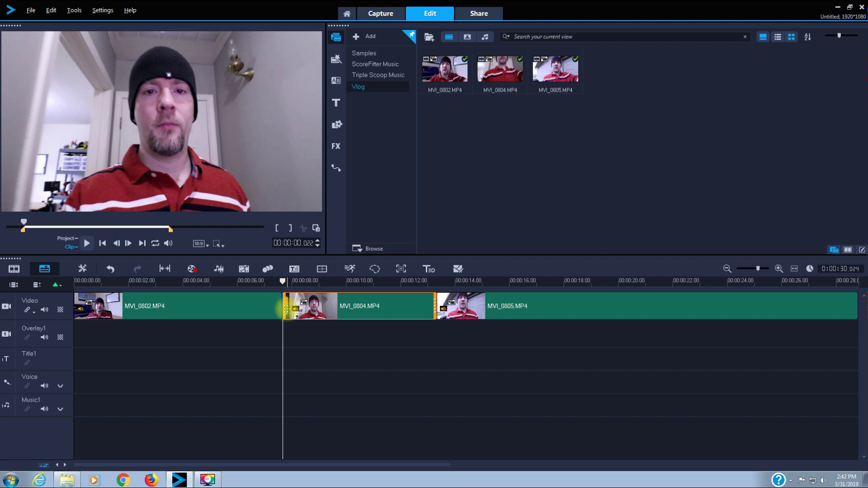
{"action": "left_click", "coordinate": [336, 81]}
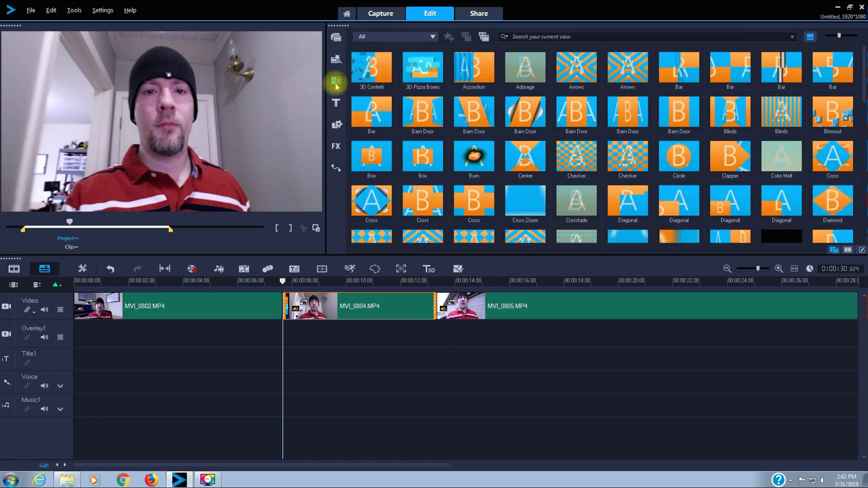
{"action": "left_click", "coordinate": [284, 313]}
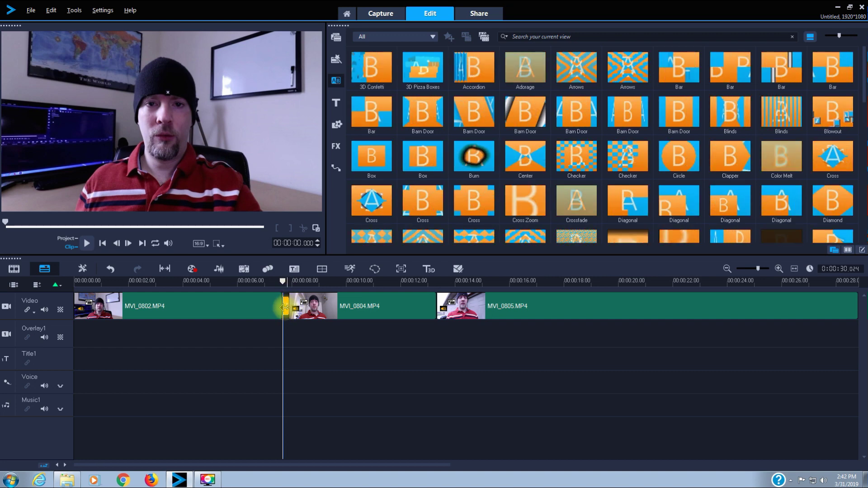
{"action": "left_click", "coordinate": [530, 71]}
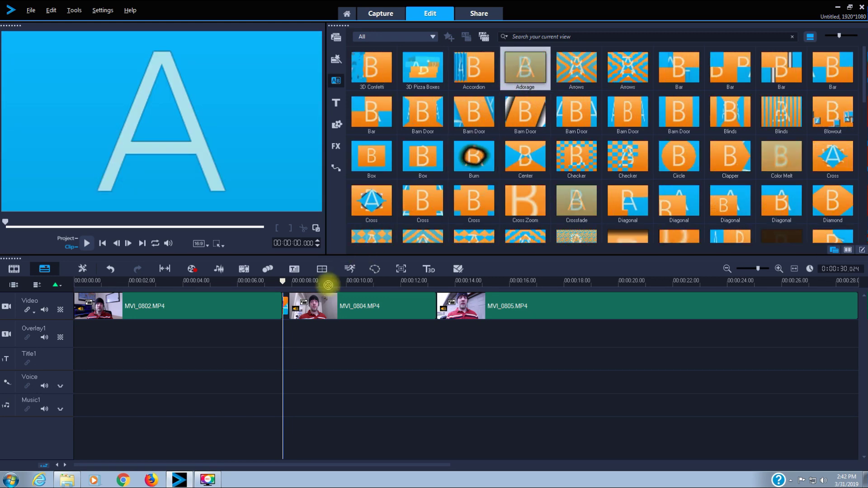
{"action": "left_click", "coordinate": [285, 313]}
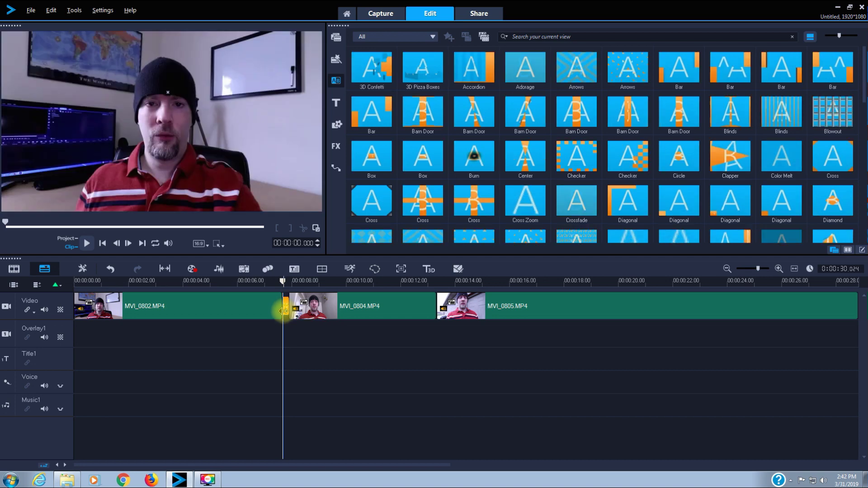
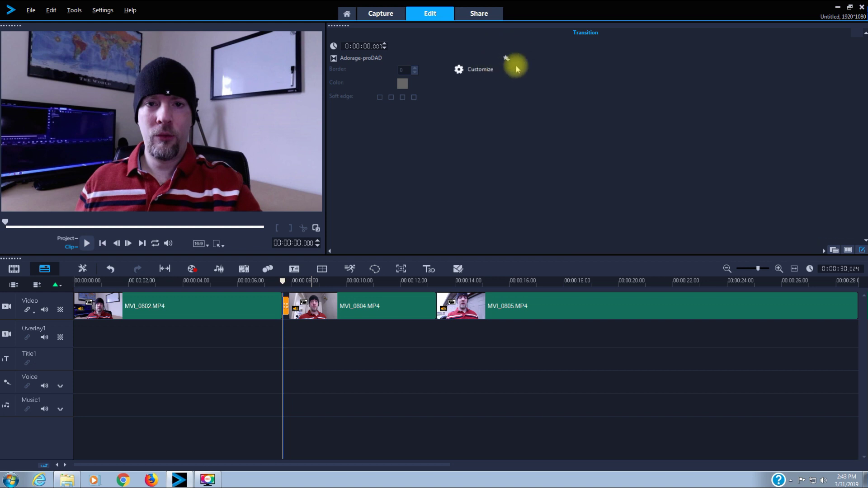
- Set the duration of the Adorage transition between MVI_0802 and MVI_0804 to 1 second
{"action": "left_click", "coordinate": [369, 47]}
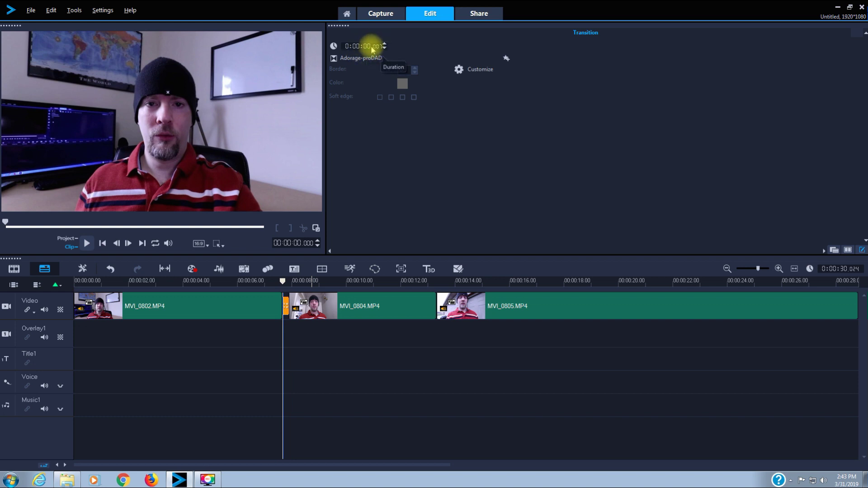
{"action": "left_click", "coordinate": [367, 46]}
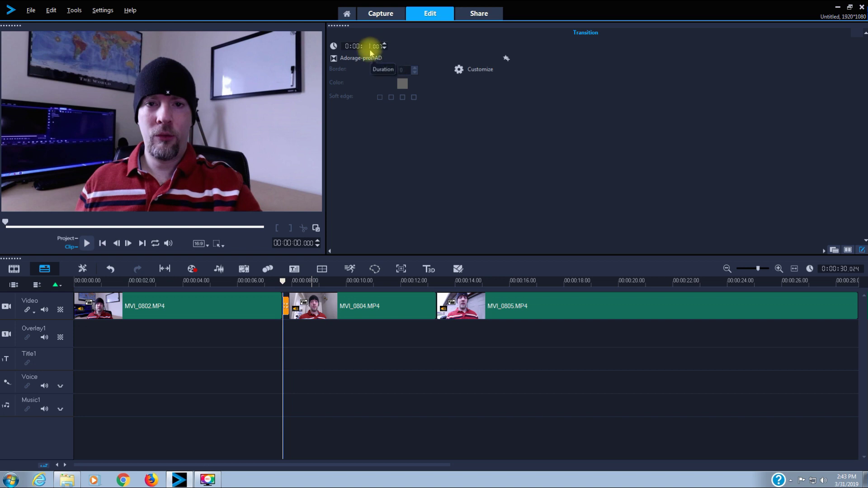
{"action": "type", "text": "1"}
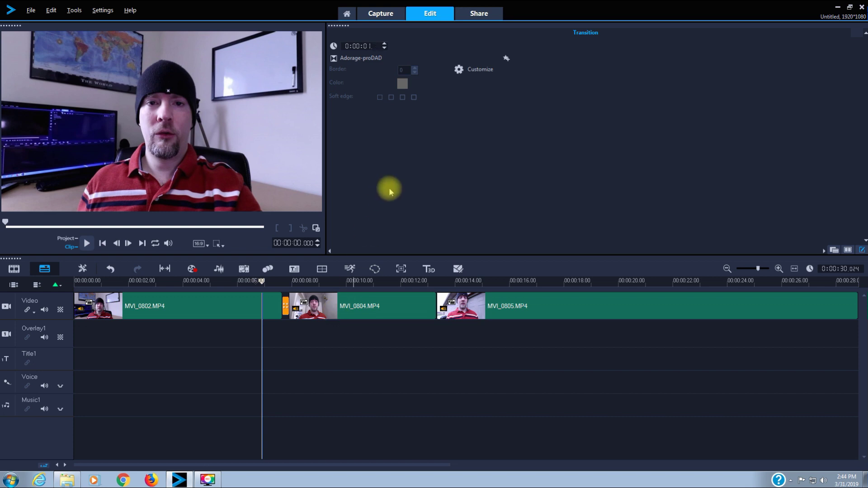
{"action": "key", "text": "Return"}
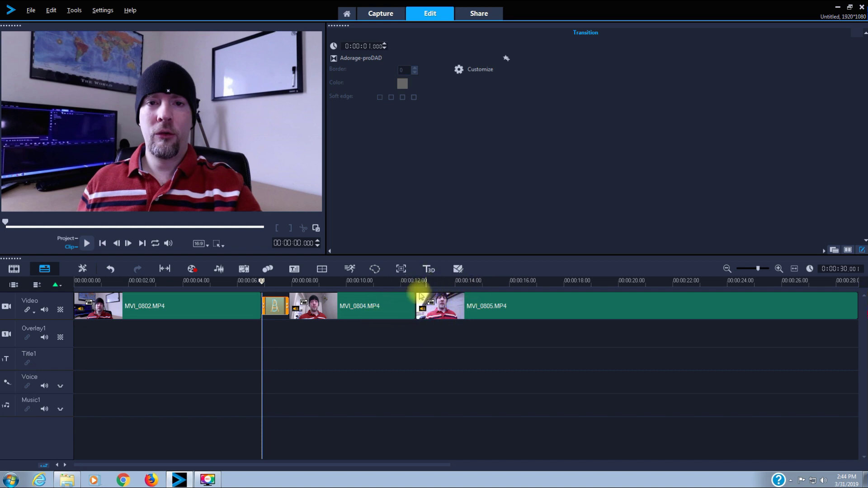
- Overlap MVI_0805 onto MVI_0804 by about 7 frames, replacing the resulting transition with 3D Confetti and opening its settings
{"action": "left_click_drag", "start_coordinate": [470, 305], "coordinate": [464, 307]}
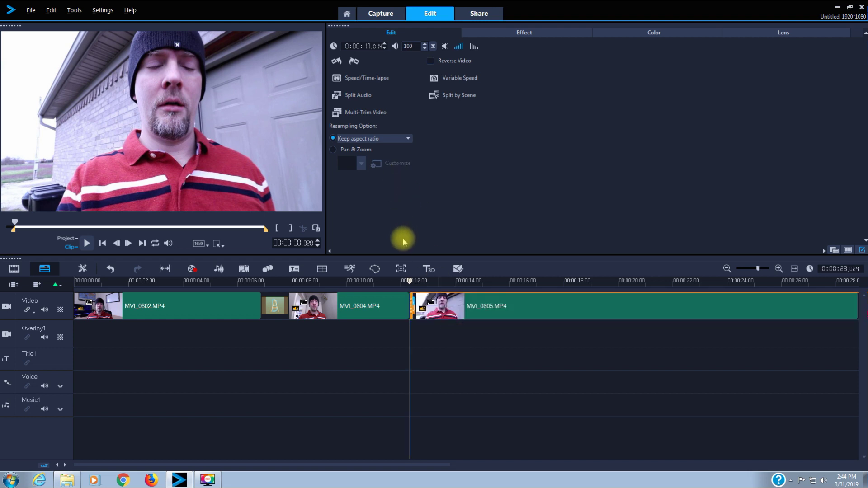
{"action": "left_click", "coordinate": [414, 302]}
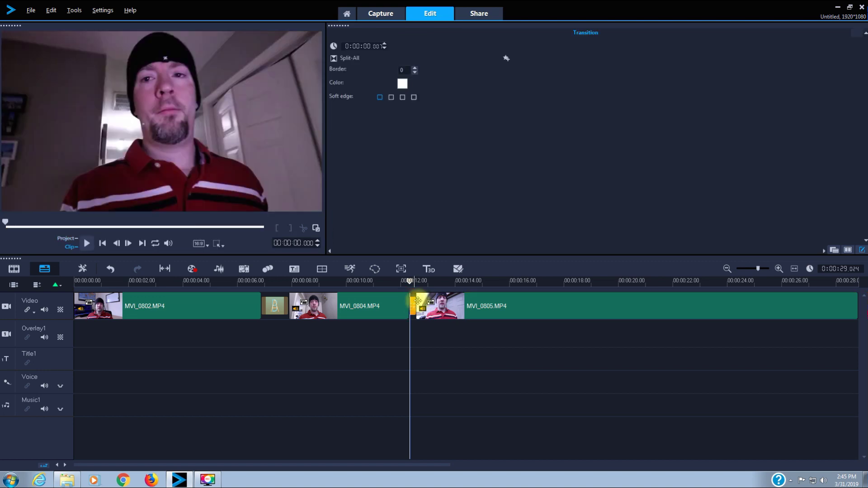
{"action": "left_click", "coordinate": [834, 251]}
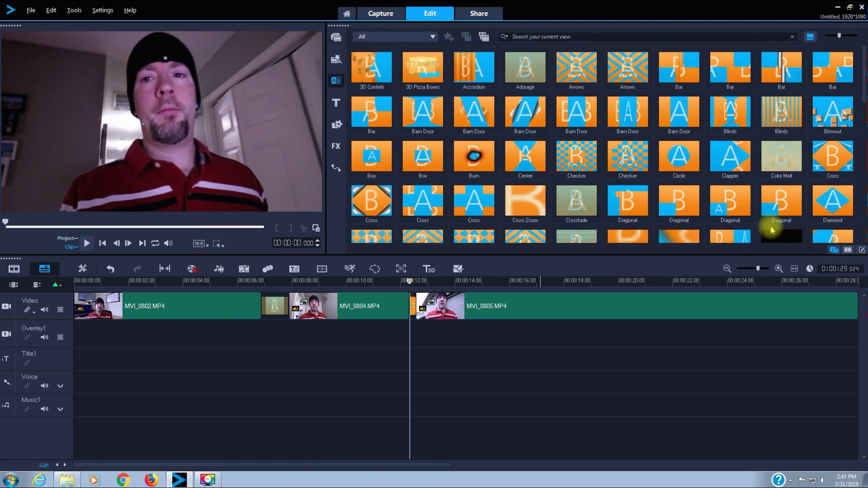
{"action": "left_click", "coordinate": [364, 69]}
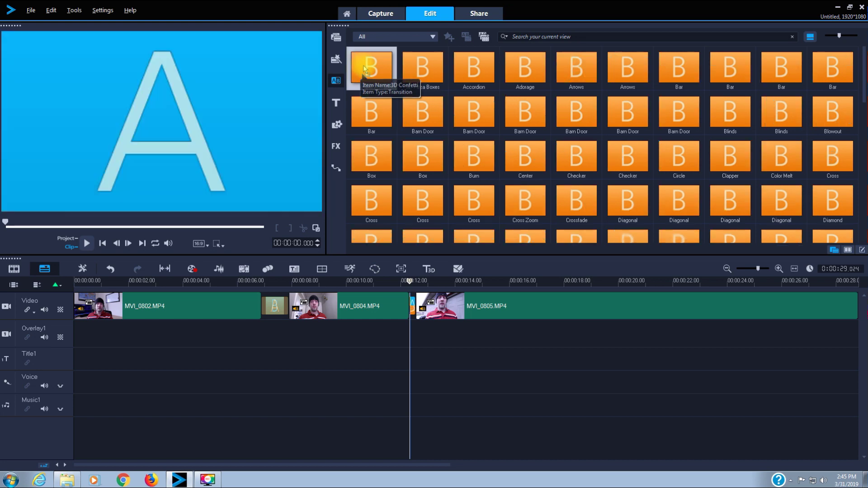
{"action": "left_click_drag", "start_coordinate": [364, 68], "coordinate": [415, 313]}
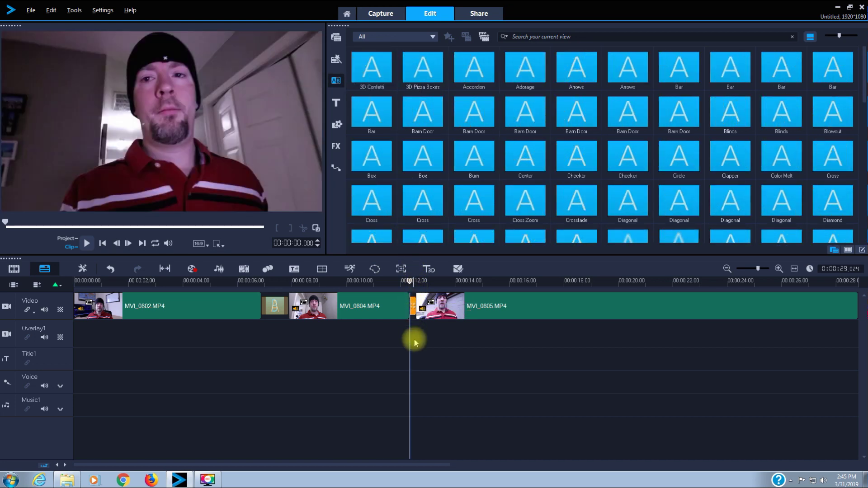
{"action": "double_click", "coordinate": [413, 306]}
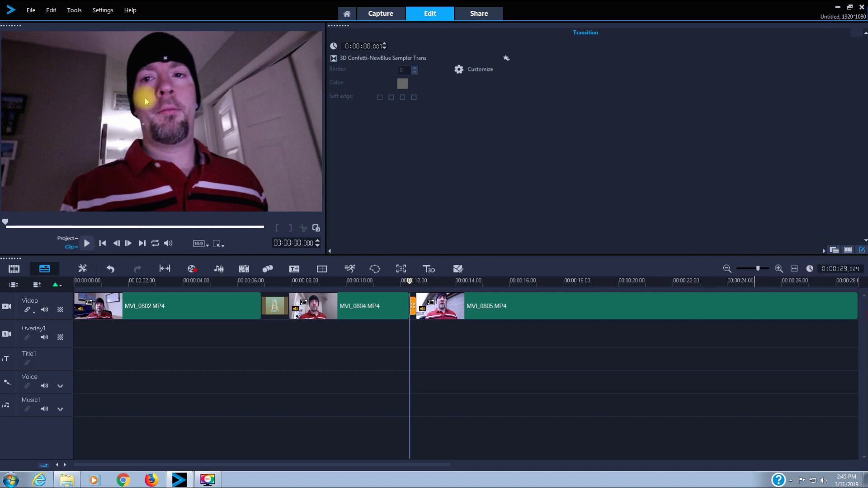
- Play the whole project from the beginning to review both transitions
{"action": "left_click", "coordinate": [74, 238]}
{"action": "left_click_drag", "start_coordinate": [113, 224], "coordinate": [4, 222]}
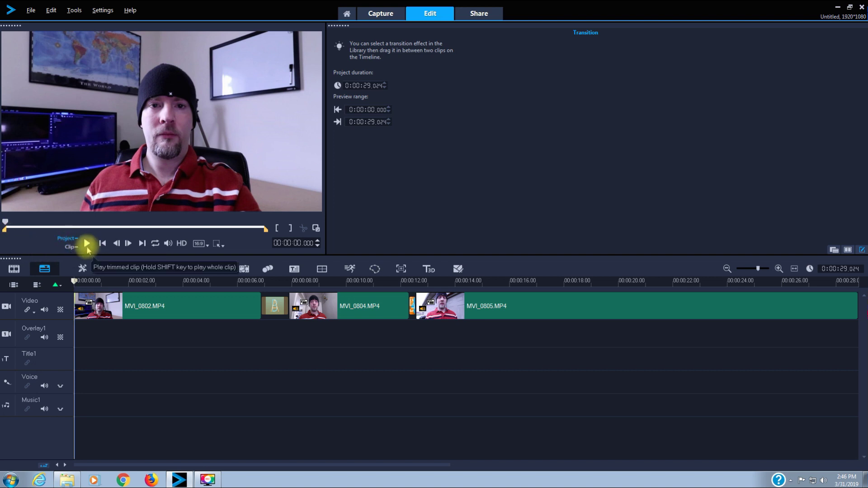
{"action": "left_click", "coordinate": [87, 245]}
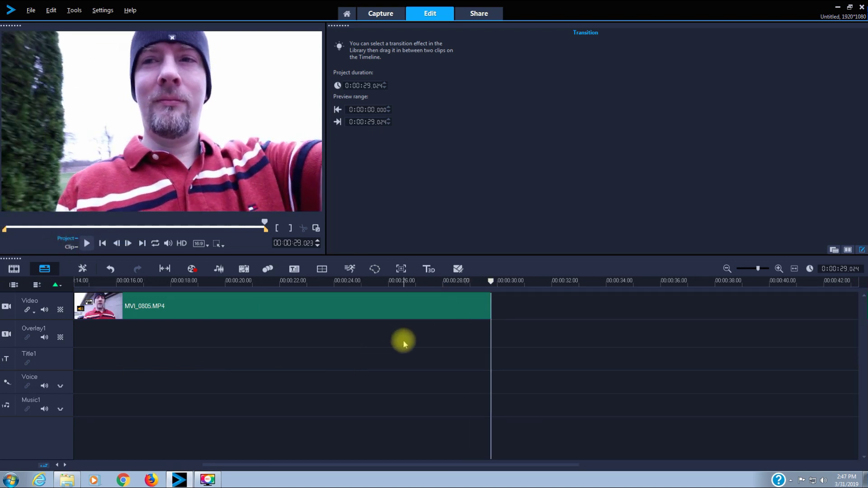
- Position the playhead at 00:00:01.020 over MVI_0802 and show the Title category of the title library
{"action": "left_click_drag", "start_coordinate": [362, 465], "coordinate": [214, 465]}
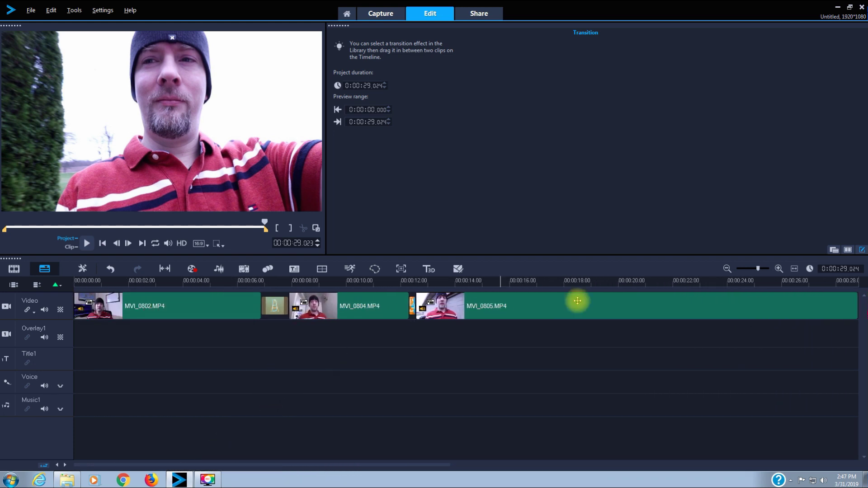
{"action": "left_click", "coordinate": [835, 250]}
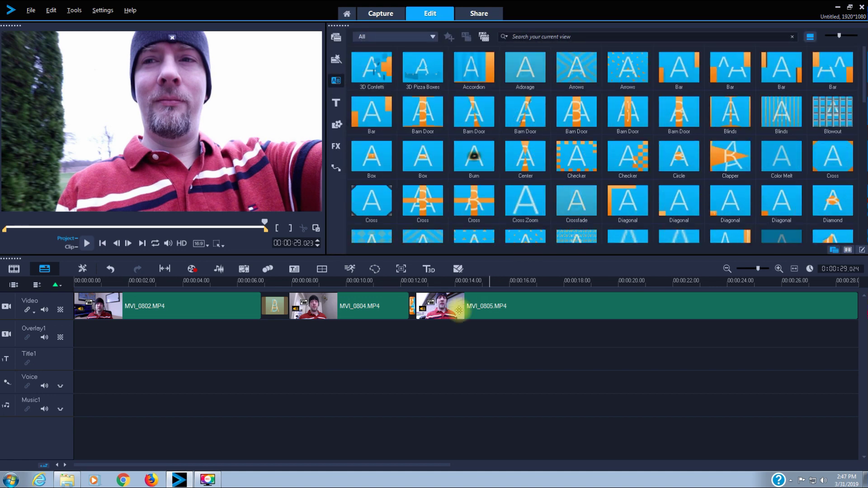
{"action": "left_click", "coordinate": [119, 281]}
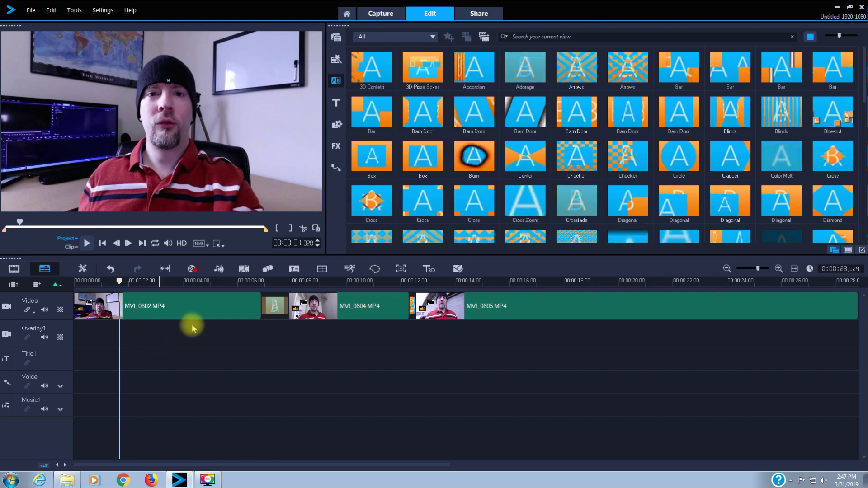
{"action": "left_click", "coordinate": [337, 104]}
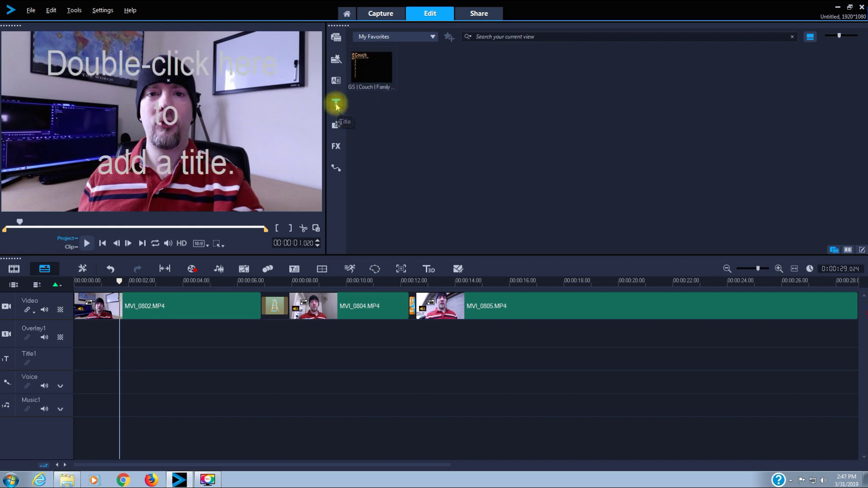
{"action": "left_click", "coordinate": [432, 37]}
{"action": "left_click", "coordinate": [416, 49]}
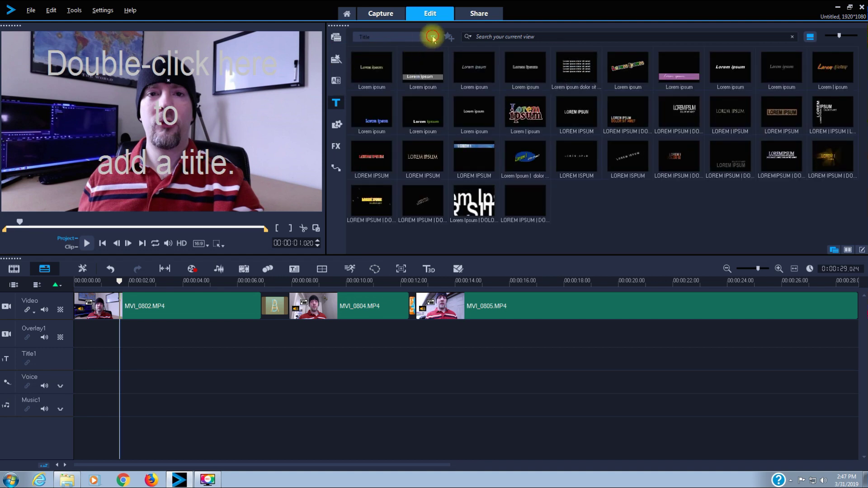
{"action": "left_click", "coordinate": [431, 37]}
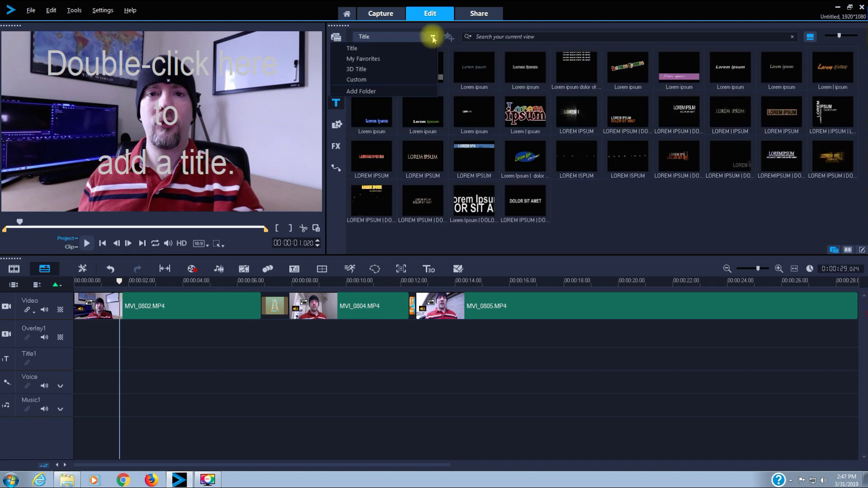
{"action": "left_click", "coordinate": [374, 48]}
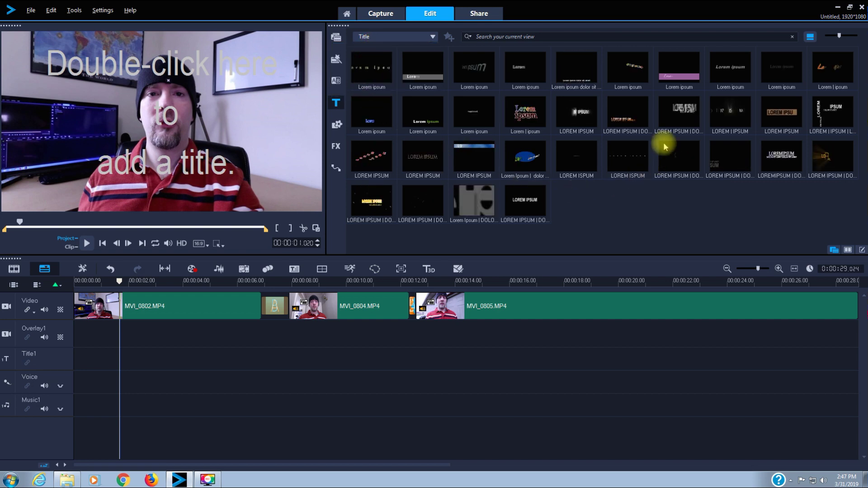
- Preview the animated title presets in the Title category one after another to compare their styles
{"action": "left_click", "coordinate": [359, 68]}
{"action": "left_click", "coordinate": [413, 68]}
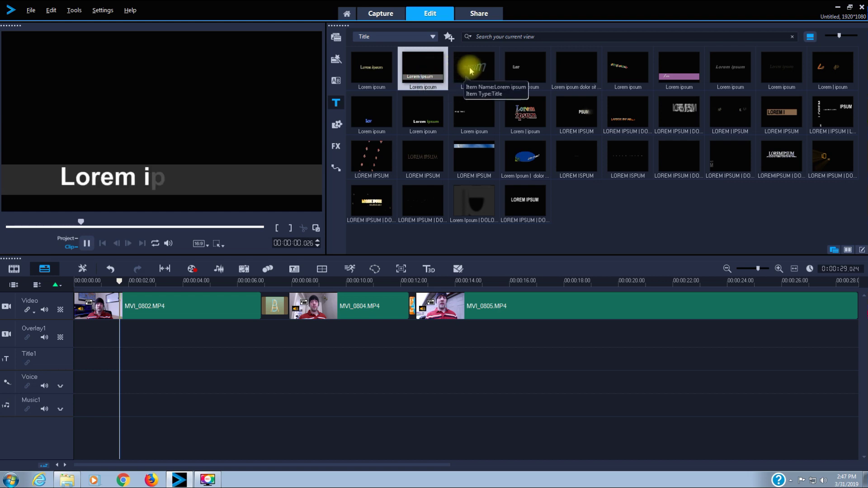
{"action": "left_click", "coordinate": [466, 69]}
{"action": "left_click", "coordinate": [524, 70]}
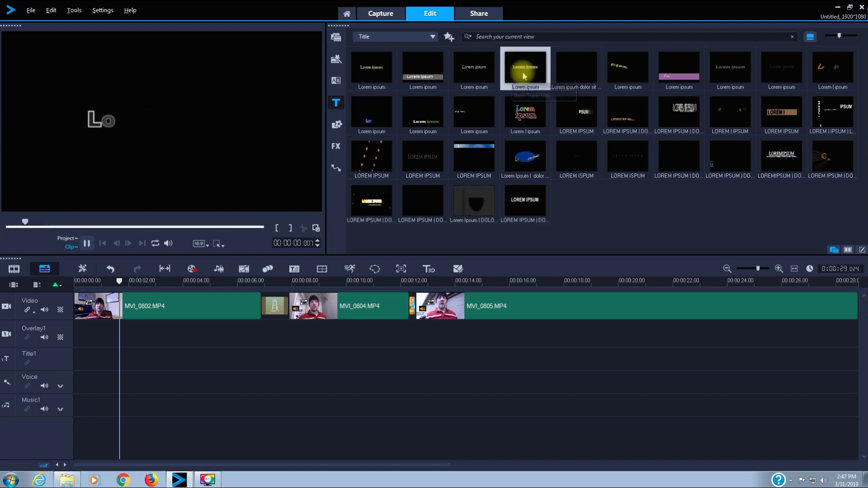
{"action": "left_click", "coordinate": [571, 68]}
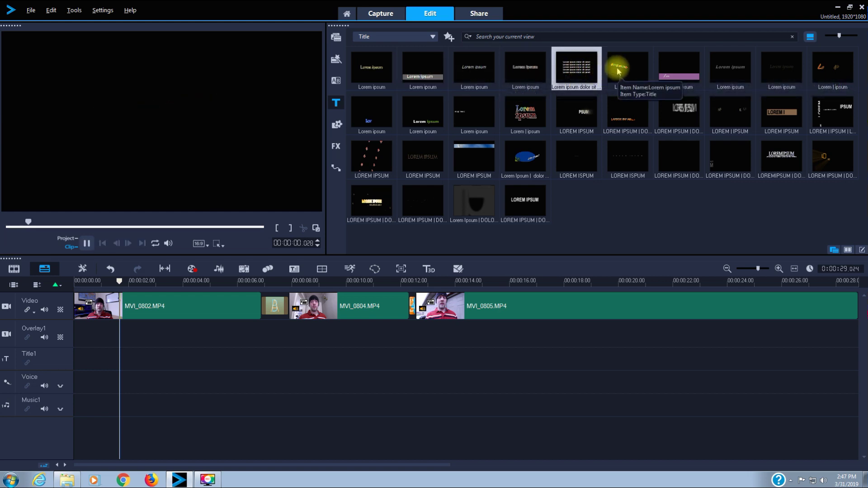
{"action": "left_click", "coordinate": [626, 68]}
{"action": "left_click", "coordinate": [661, 72]}
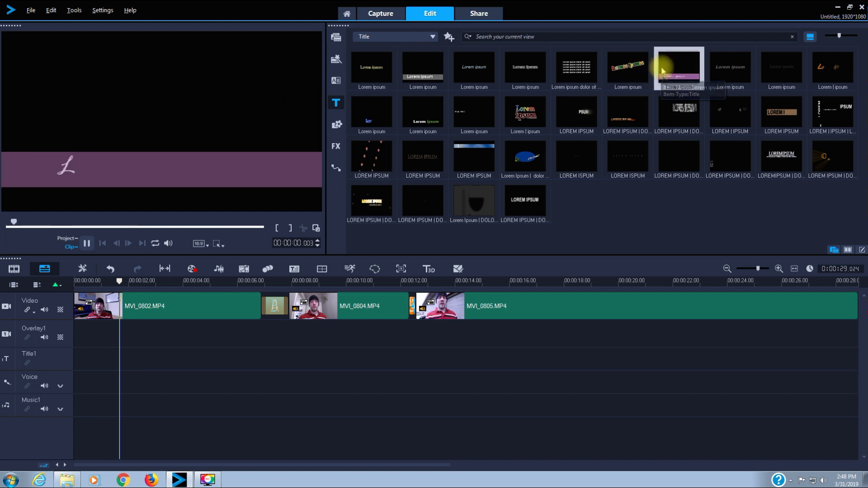
{"action": "left_click", "coordinate": [729, 72]}
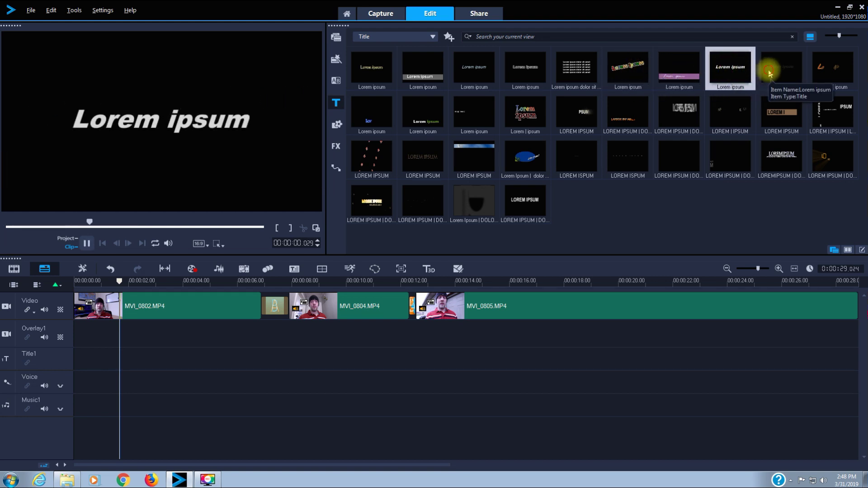
{"action": "left_click", "coordinate": [771, 69]}
{"action": "left_click", "coordinate": [826, 74]}
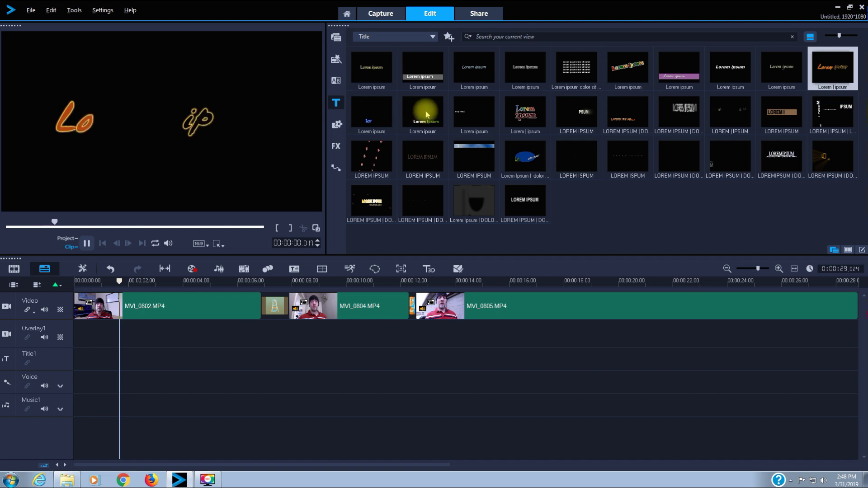
{"action": "left_click", "coordinate": [377, 122]}
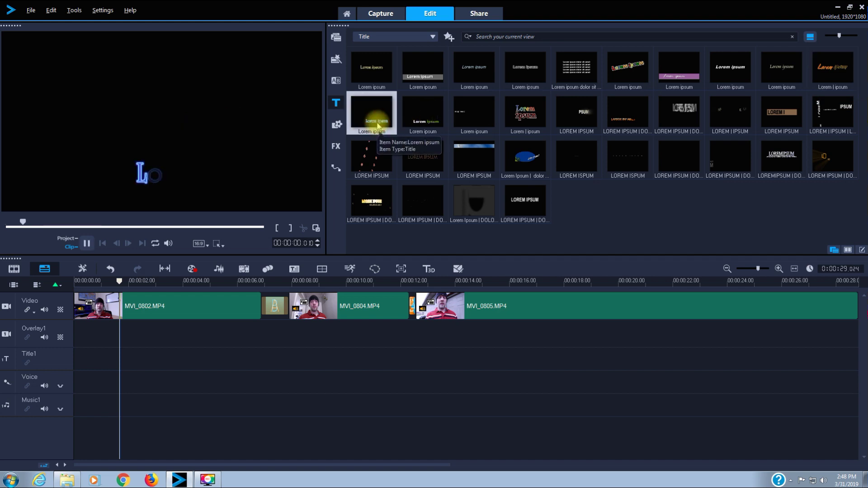
{"action": "left_click", "coordinate": [428, 118]}
{"action": "left_click", "coordinate": [468, 114]}
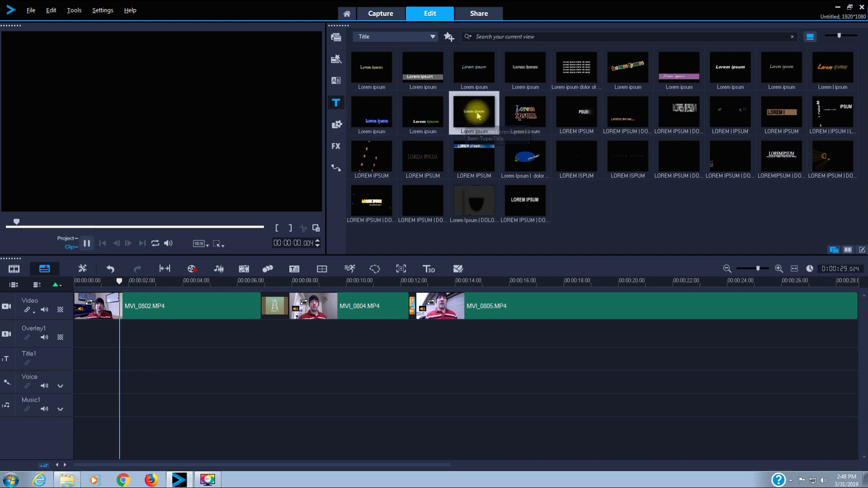
{"action": "left_click", "coordinate": [534, 118]}
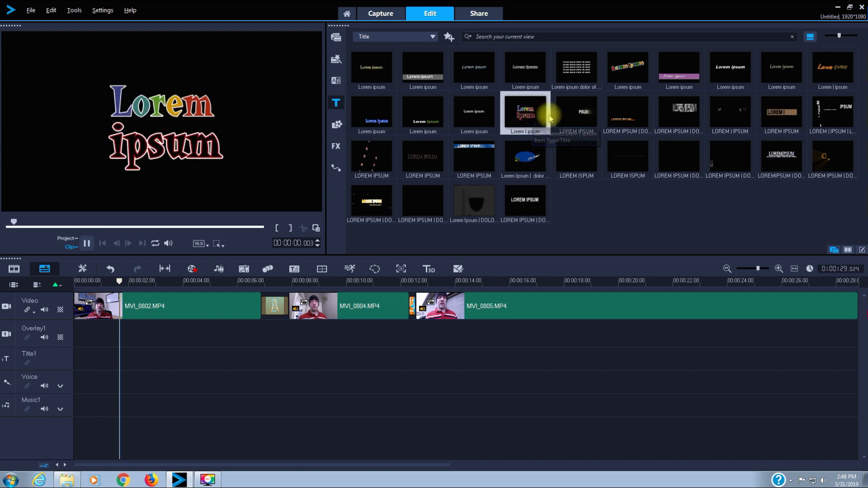
{"action": "left_click", "coordinate": [582, 118]}
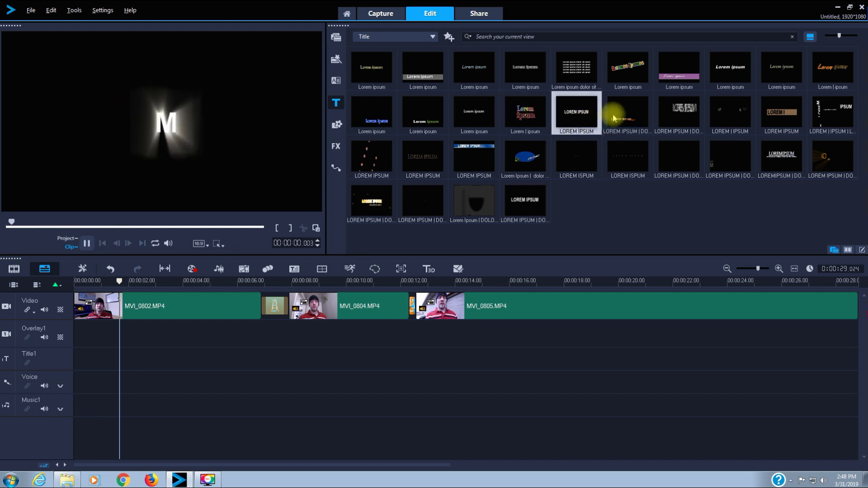
{"action": "left_click", "coordinate": [529, 208]}
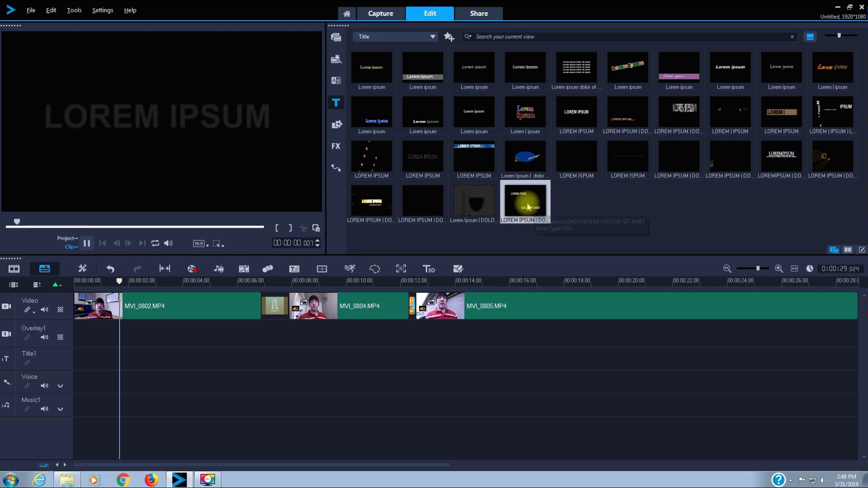
{"action": "left_click", "coordinate": [470, 198]}
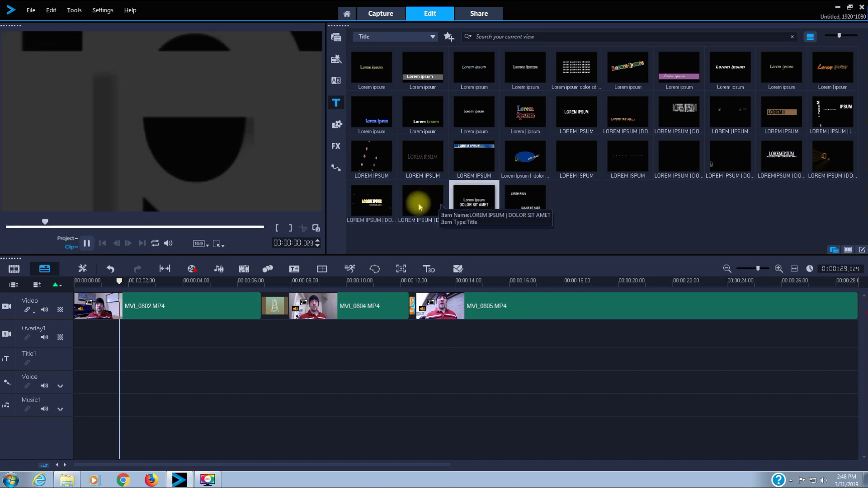
{"action": "left_click", "coordinate": [420, 207]}
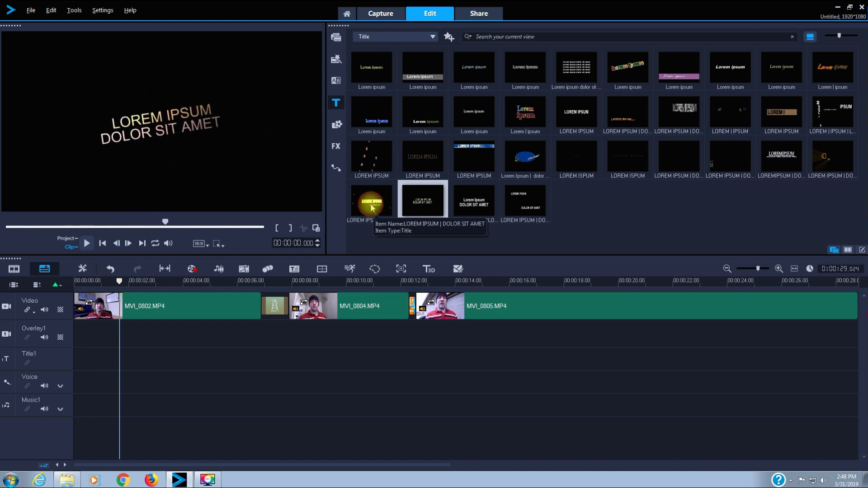
{"action": "left_click", "coordinate": [375, 208]}
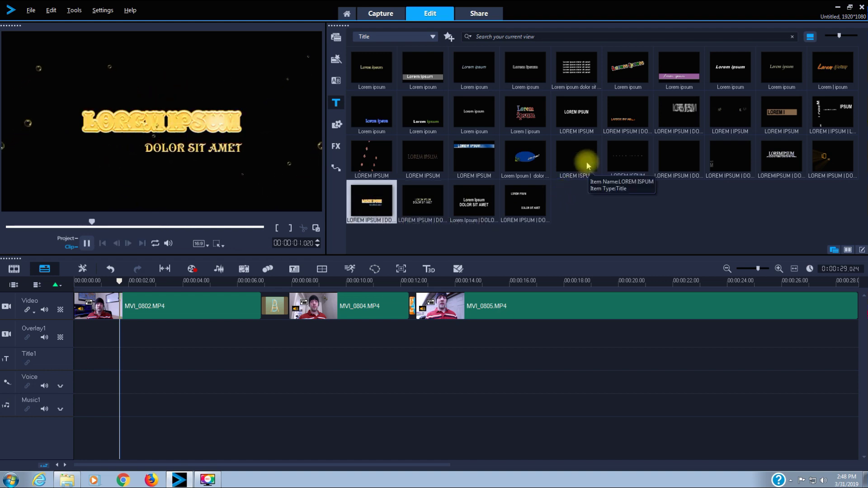
{"action": "left_click", "coordinate": [515, 154]}
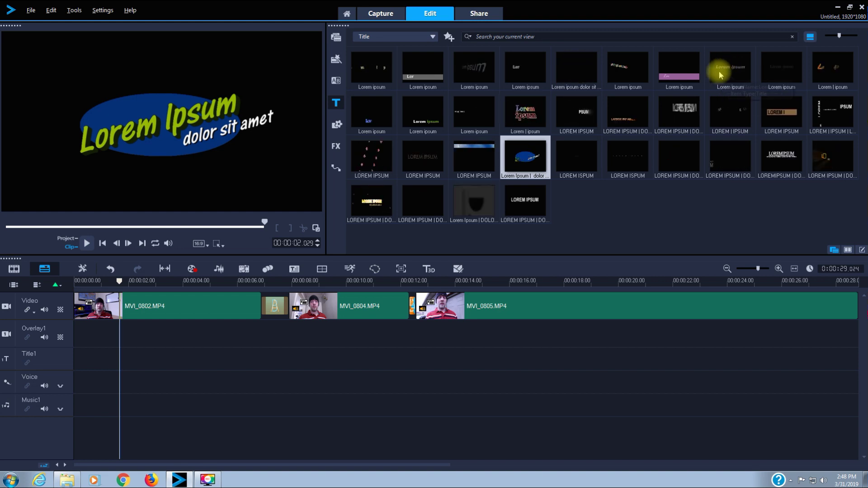
- Place the bold italic Lorem ipsum title at the start of the Title1 track and change its text to GS Couch
{"action": "left_click", "coordinate": [733, 68]}
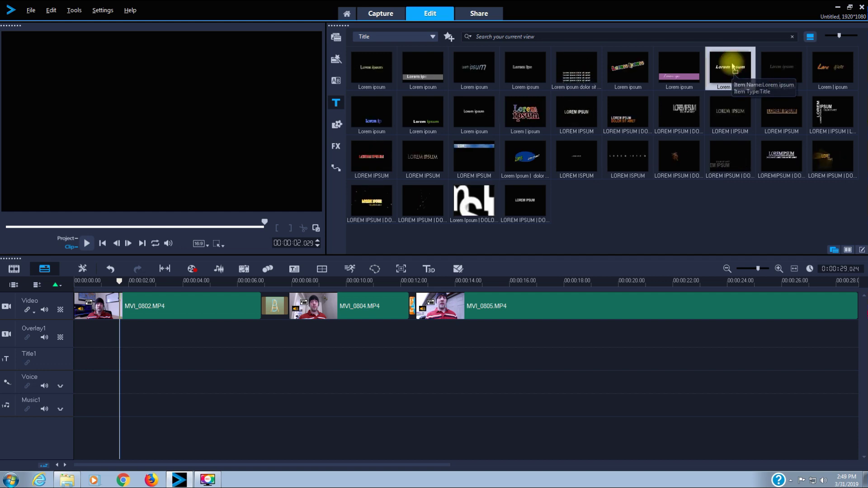
{"action": "left_click_drag", "start_coordinate": [692, 111], "coordinate": [74, 368]}
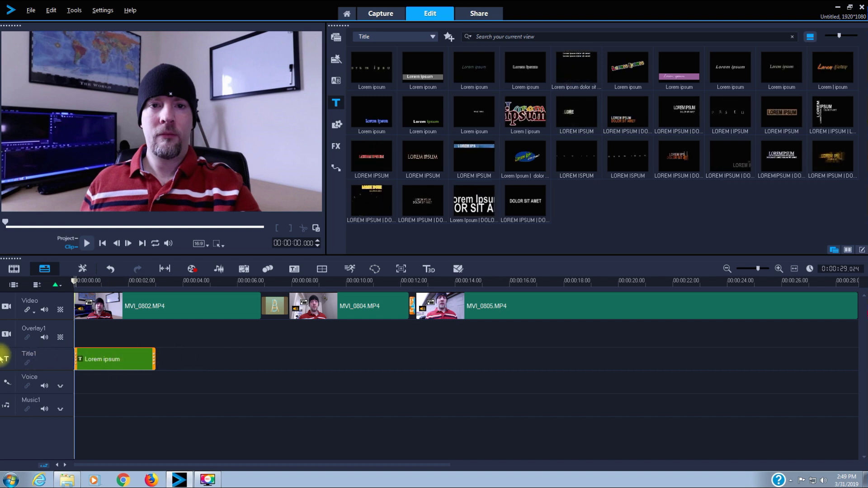
{"action": "double_click", "coordinate": [129, 361]}
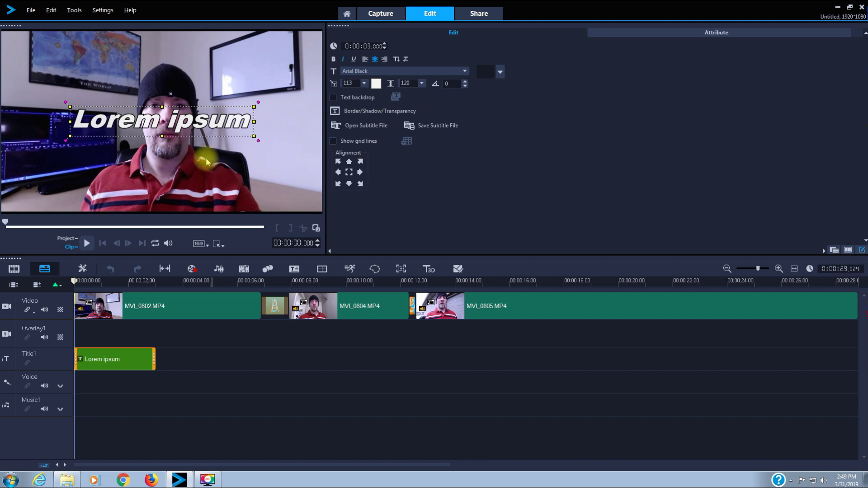
{"action": "left_click", "coordinate": [249, 122]}
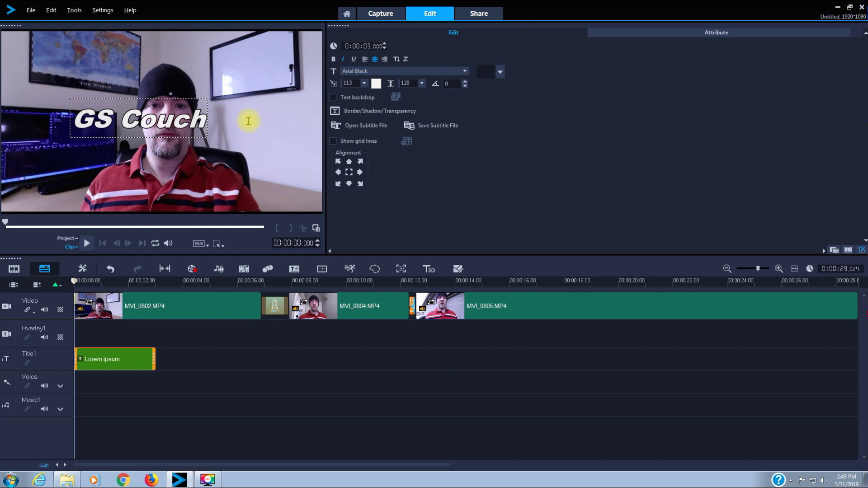
{"action": "left_click", "coordinate": [250, 122]}
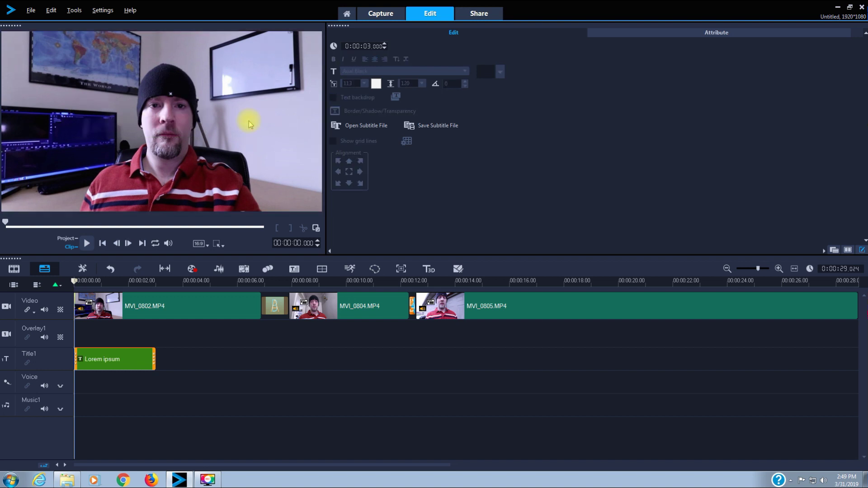
{"action": "left_click", "coordinate": [127, 362]}
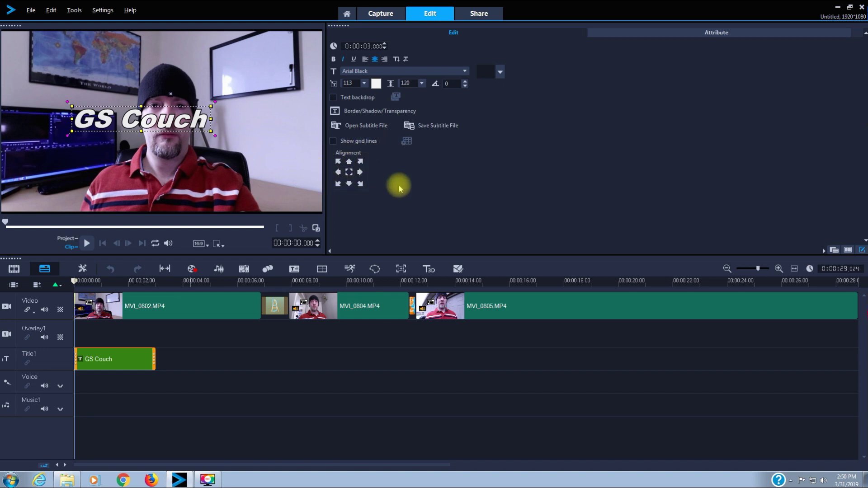
- Try the center, top, side and corner alignments for the GS Couch title, ending with it aligned bottom center
{"action": "left_click", "coordinate": [350, 173]}
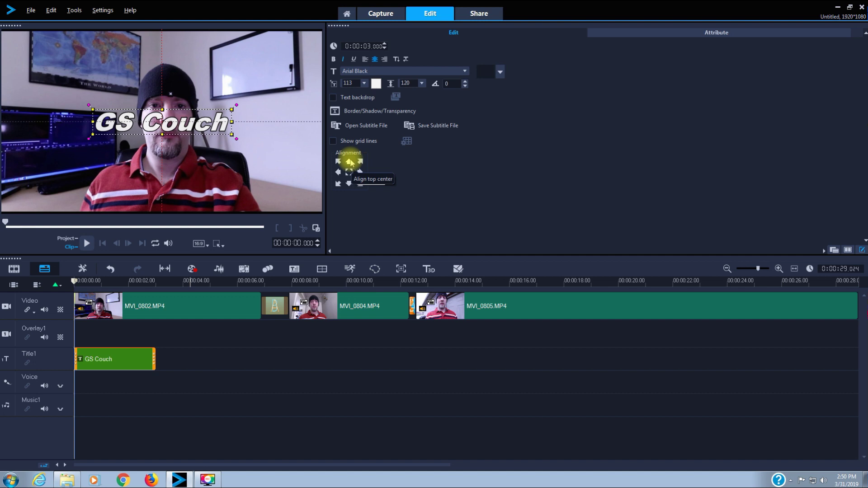
{"action": "left_click", "coordinate": [349, 162]}
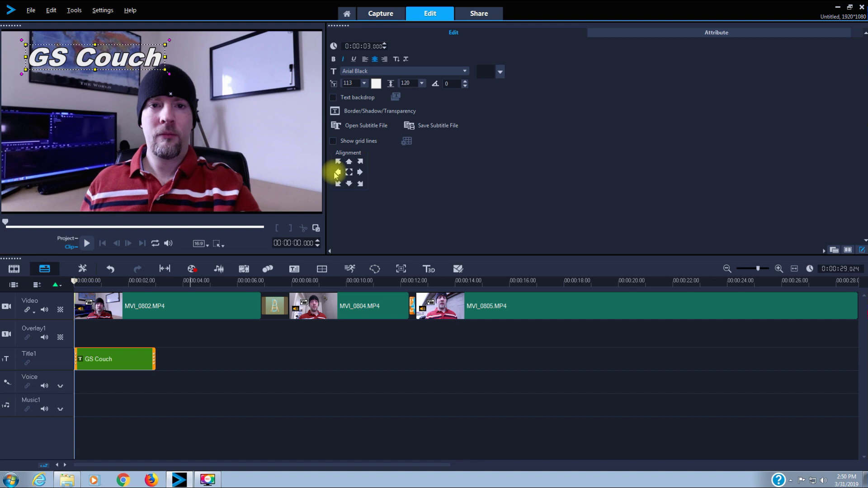
{"action": "left_click", "coordinate": [337, 172]}
{"action": "left_click", "coordinate": [339, 184]}
{"action": "left_click", "coordinate": [349, 184]}
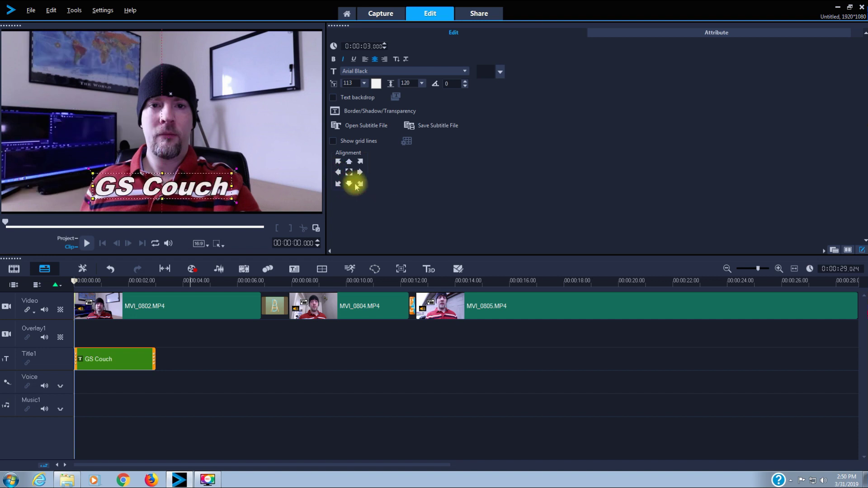
{"action": "left_click", "coordinate": [360, 183]}
{"action": "left_click", "coordinate": [360, 172]}
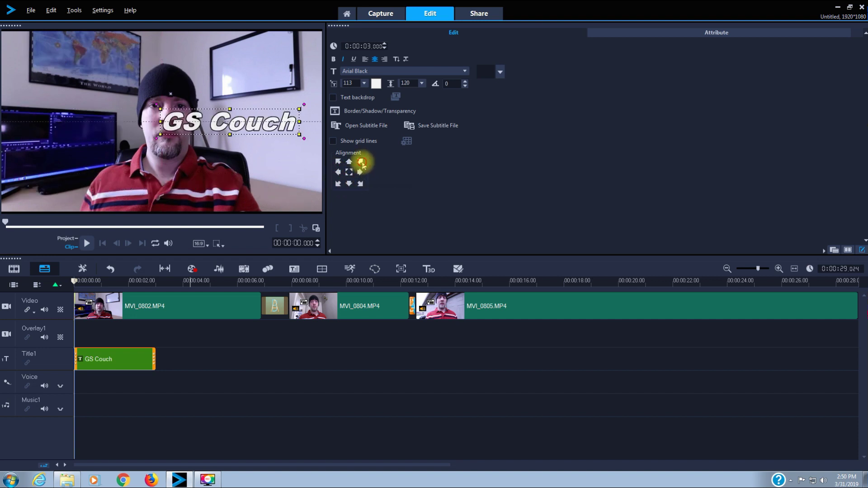
{"action": "left_click", "coordinate": [361, 162]}
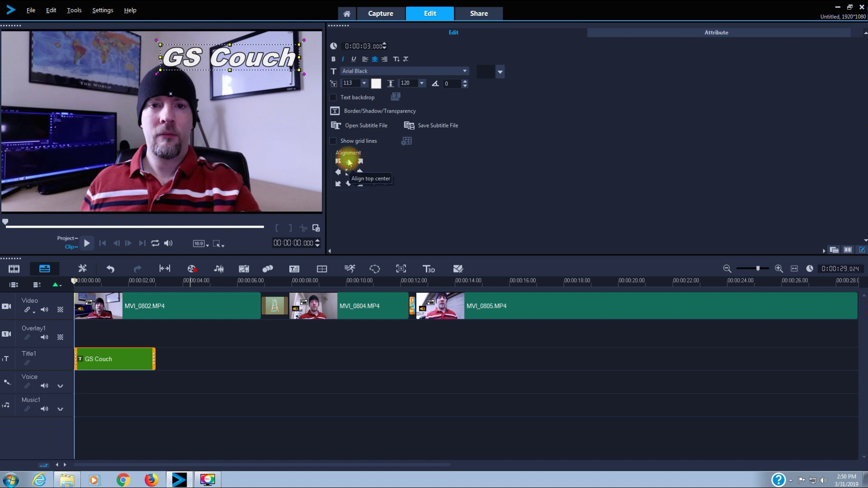
{"action": "left_click", "coordinate": [349, 162]}
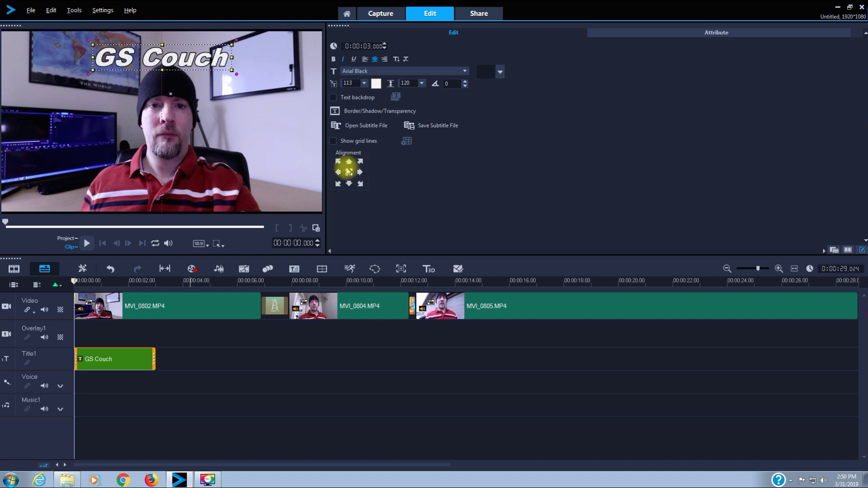
{"action": "left_click", "coordinate": [340, 163]}
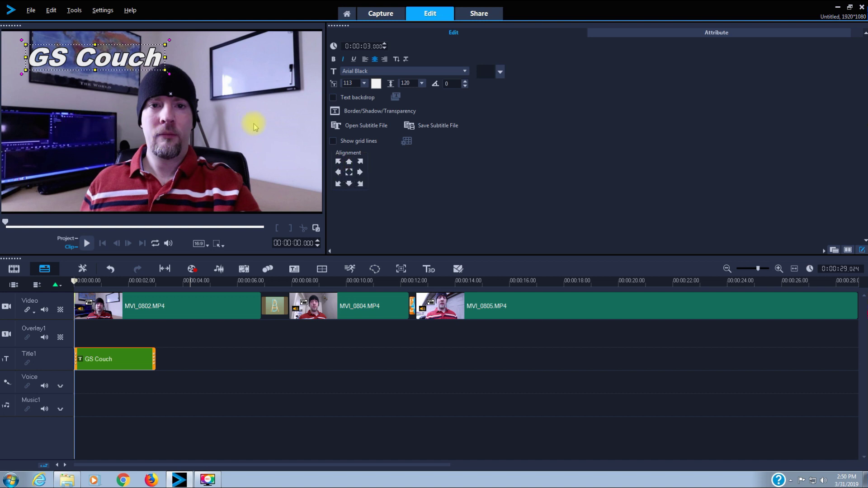
{"action": "left_click", "coordinate": [349, 184]}
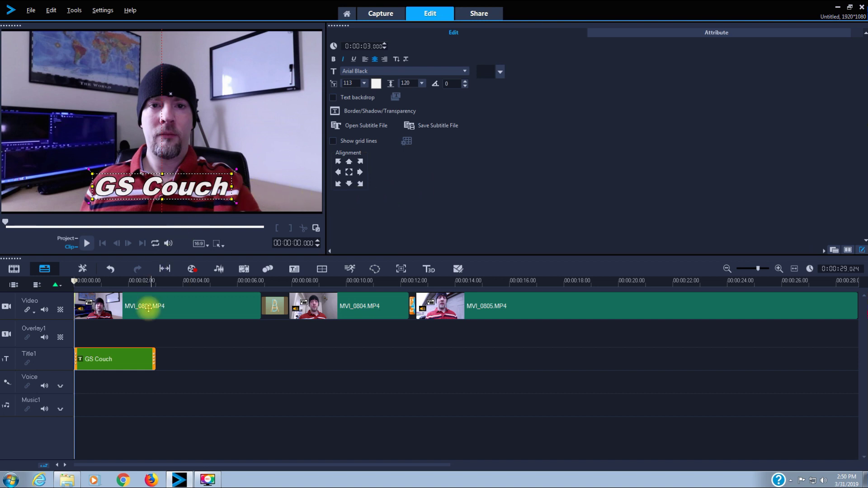
- Select all of the GS Couch title's text and set its color to yellow
{"action": "left_click", "coordinate": [227, 190]}
{"action": "left_click_drag", "start_coordinate": [226, 189], "coordinate": [102, 188]}
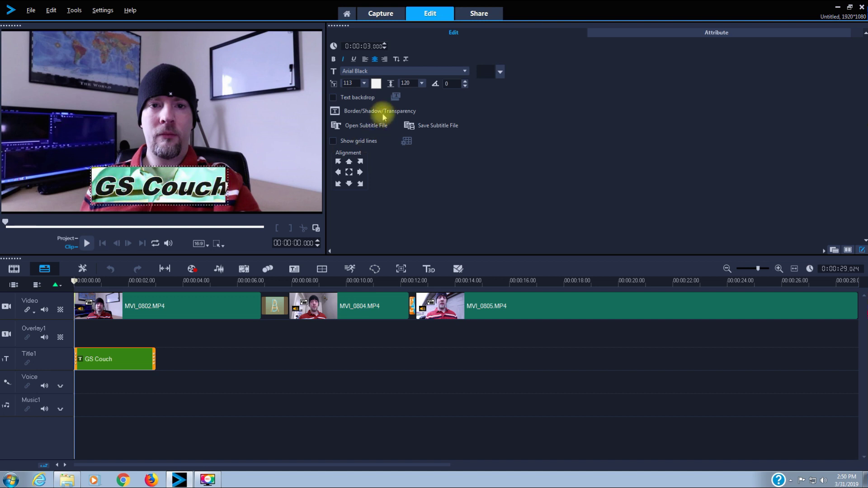
{"action": "left_click", "coordinate": [376, 84]}
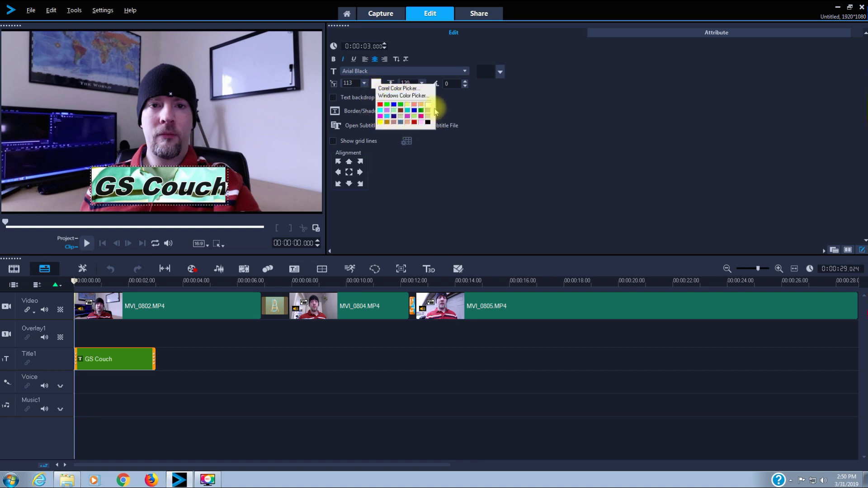
{"action": "left_click", "coordinate": [381, 123]}
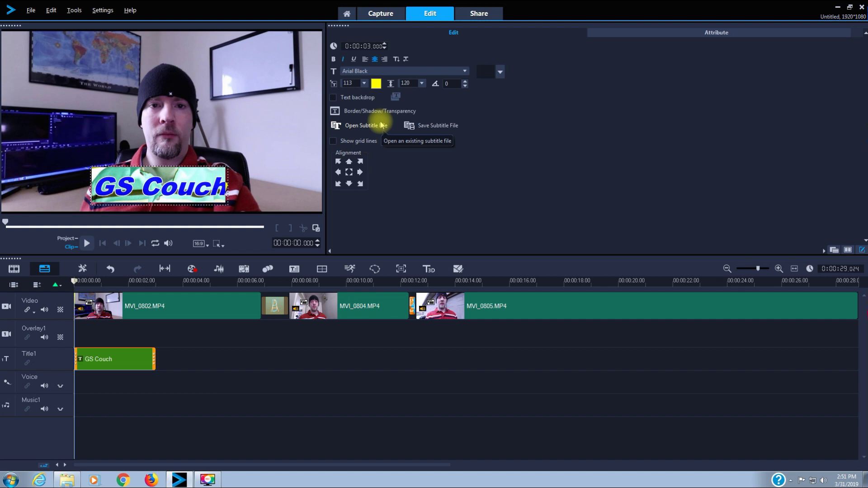
- Try font sizes 119 and 125 on the GS Couch title
{"action": "left_click", "coordinate": [364, 84]}
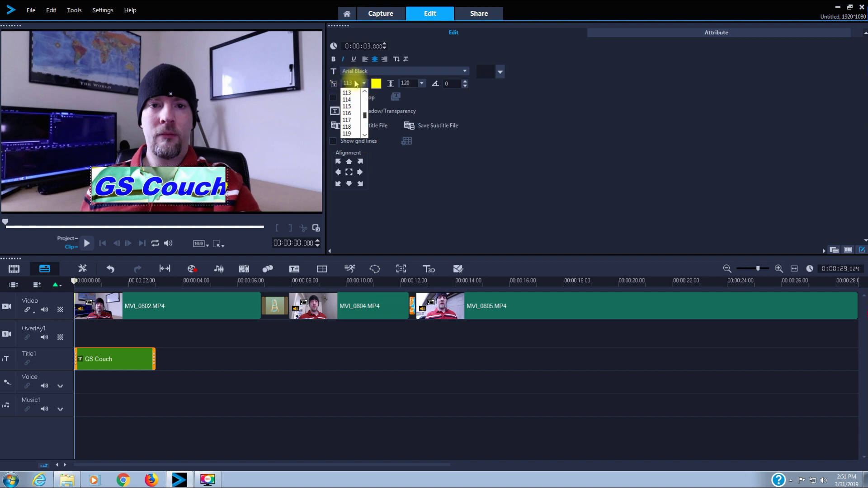
{"action": "left_click", "coordinate": [348, 134]}
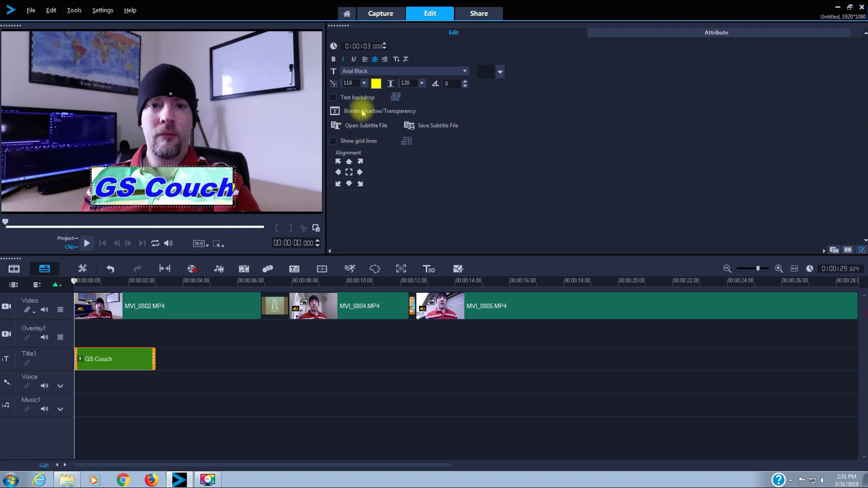
{"action": "left_click", "coordinate": [364, 84]}
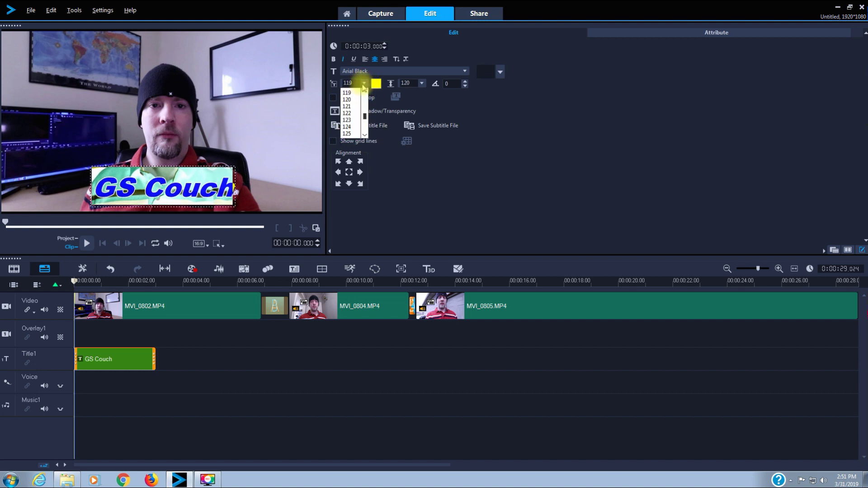
{"action": "left_click", "coordinate": [349, 133]}
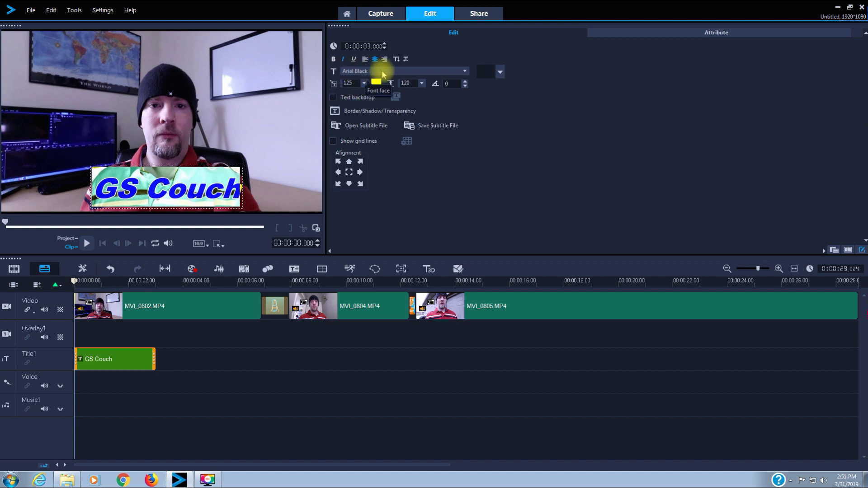
- Change the GS Couch title's font to Blackoak Std
{"action": "left_click", "coordinate": [465, 71]}
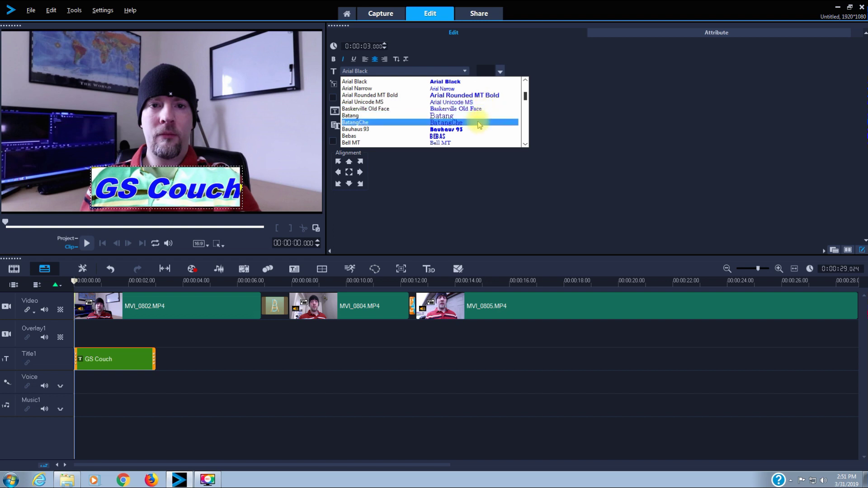
{"action": "scroll", "coordinate": [478, 132], "scroll_direction": "down", "scroll_amount": 1}
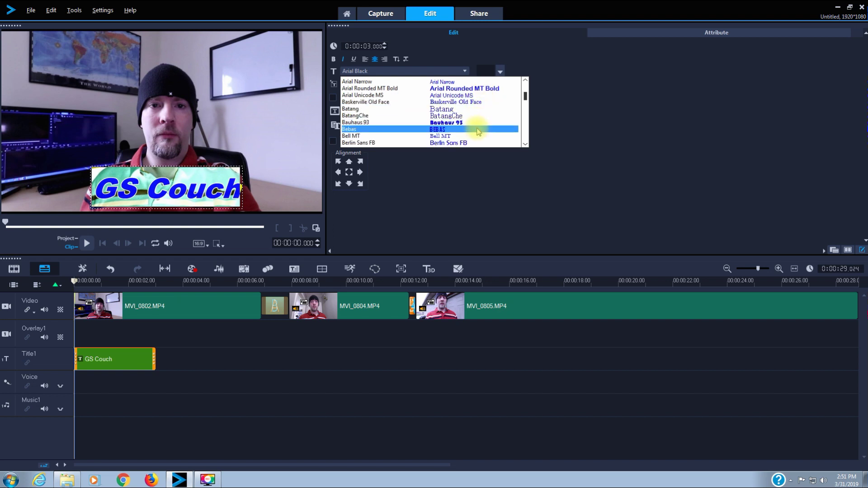
{"action": "scroll", "coordinate": [478, 131], "scroll_direction": "down", "scroll_amount": 1}
{"action": "scroll", "coordinate": [478, 132], "scroll_direction": "down", "scroll_amount": 2}
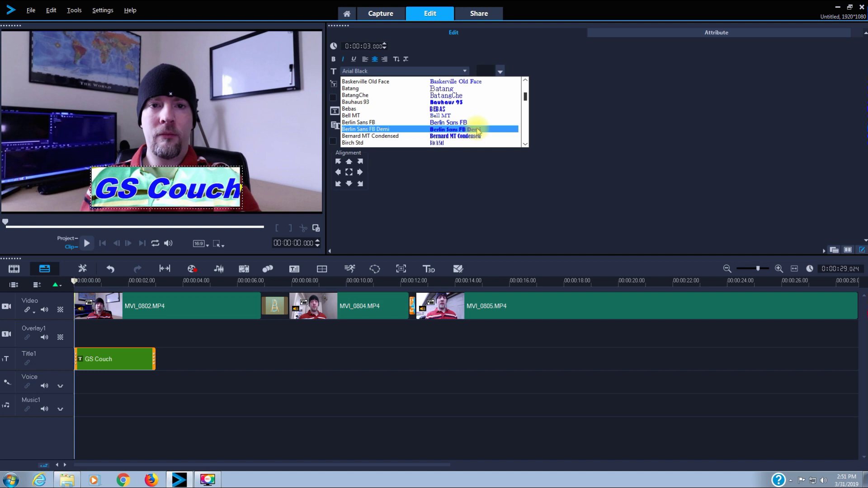
{"action": "scroll", "coordinate": [479, 132], "scroll_direction": "down", "scroll_amount": 5}
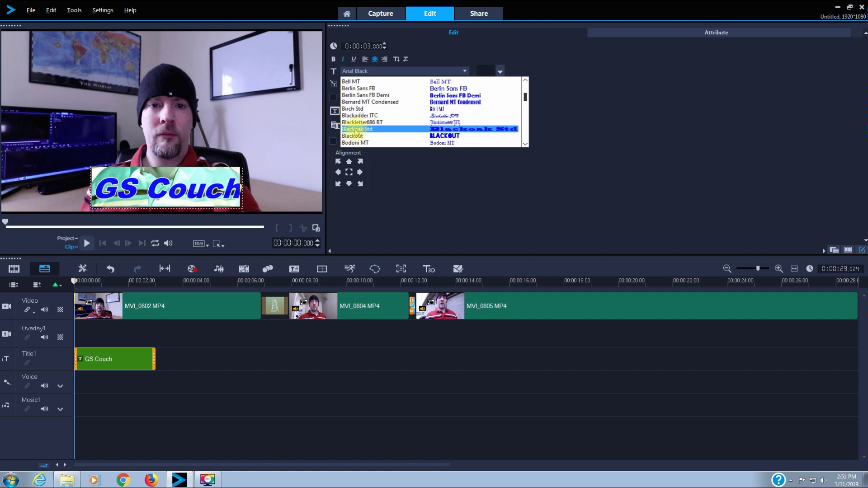
{"action": "left_click", "coordinate": [383, 132]}
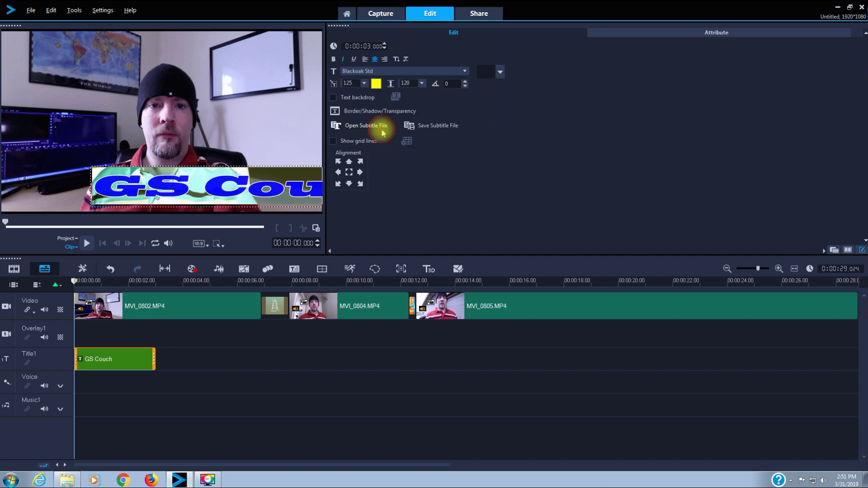
- Set the GS Couch title's font size to 95 and realign it to the bottom center of the frame
{"action": "left_click", "coordinate": [364, 84]}
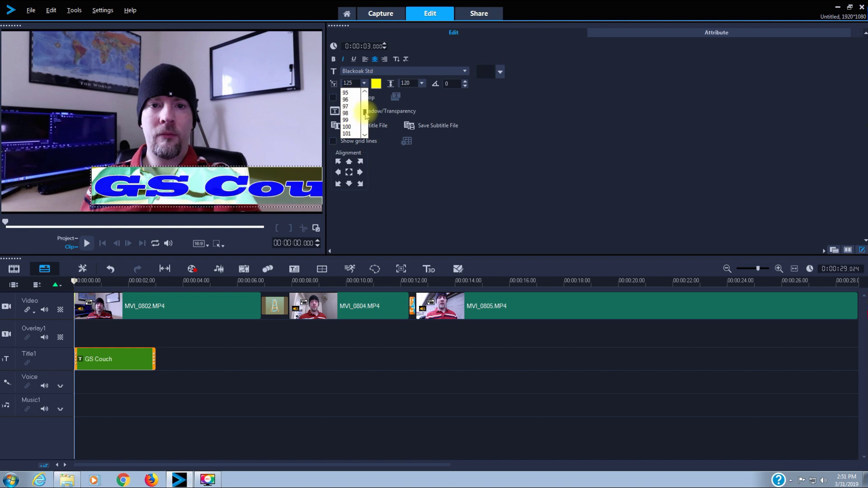
{"action": "left_click", "coordinate": [349, 93]}
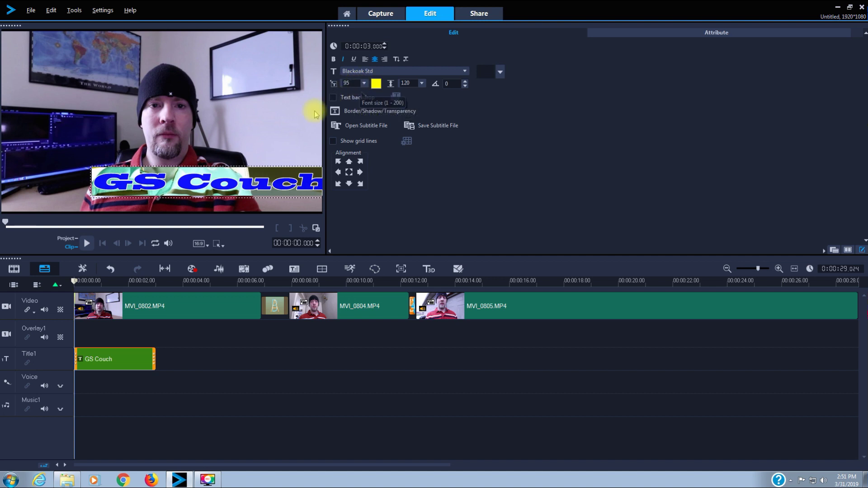
{"action": "left_click", "coordinate": [349, 173]}
{"action": "left_click", "coordinate": [349, 184]}
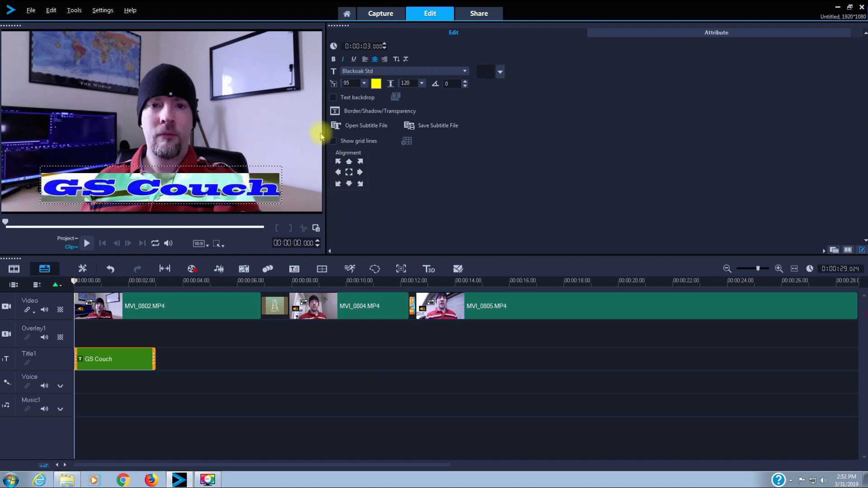
{"action": "left_click", "coordinate": [305, 193]}
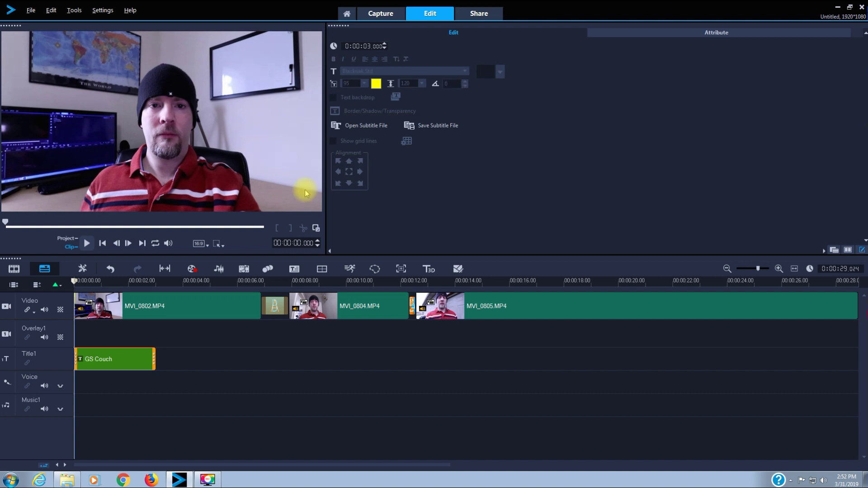
- Set the GS Couch title clip's duration to 6 seconds
{"action": "left_click", "coordinate": [104, 368]}
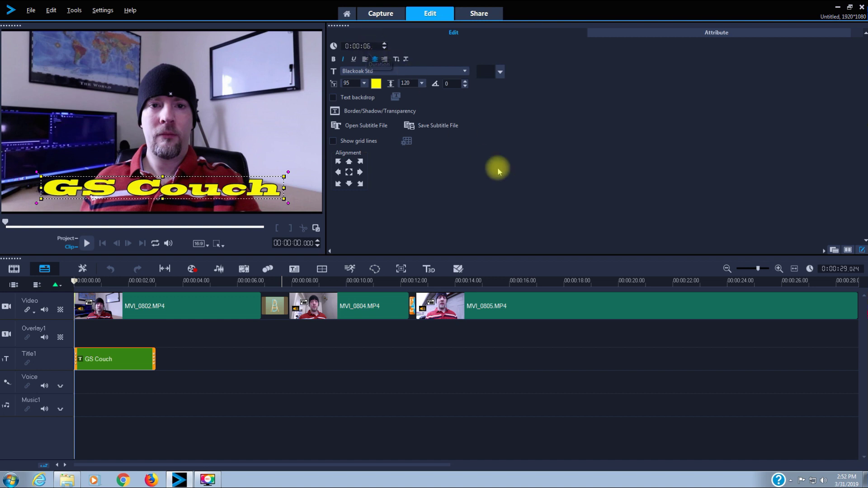
{"action": "key", "text": "Return"}
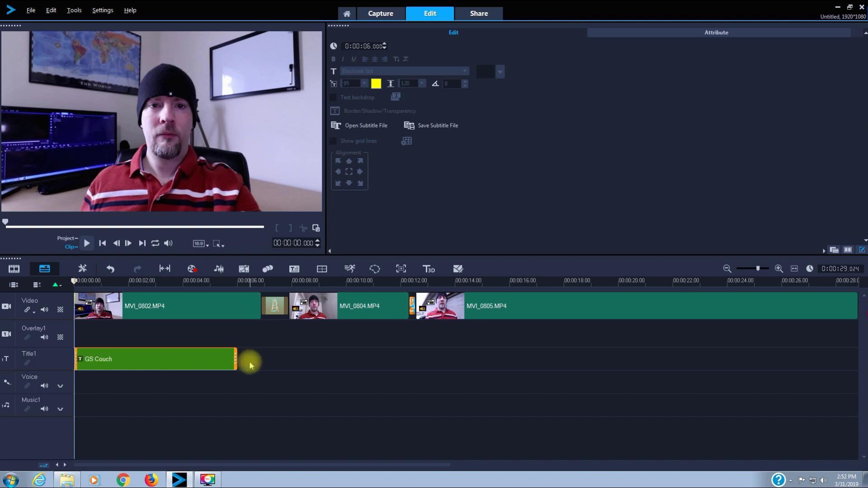
- Play the whole project to review the clips, transitions and title, and return the playhead to the start
{"action": "left_click", "coordinate": [66, 238]}
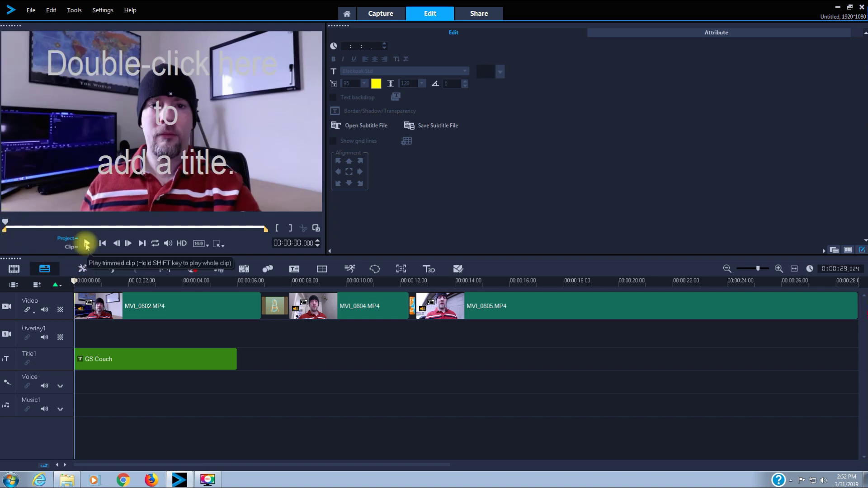
{"action": "left_click", "coordinate": [86, 244]}
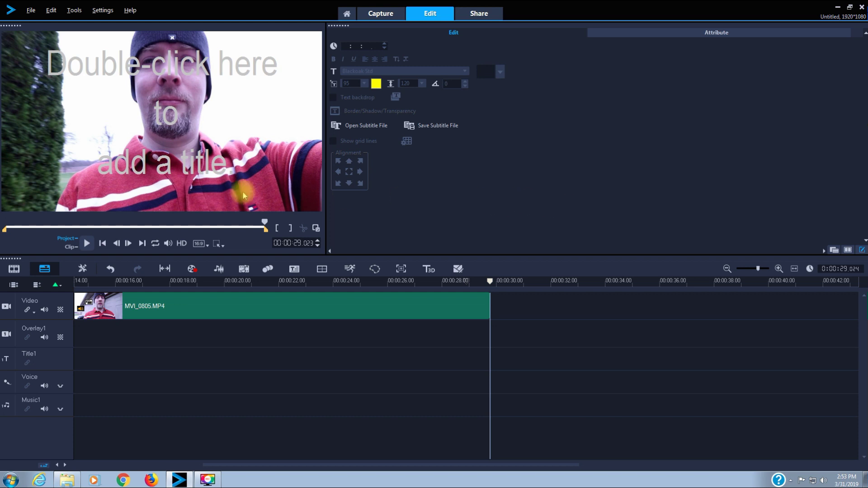
{"action": "left_click", "coordinate": [18, 228]}
{"action": "left_click_drag", "start_coordinate": [18, 225], "coordinate": [5, 224]}
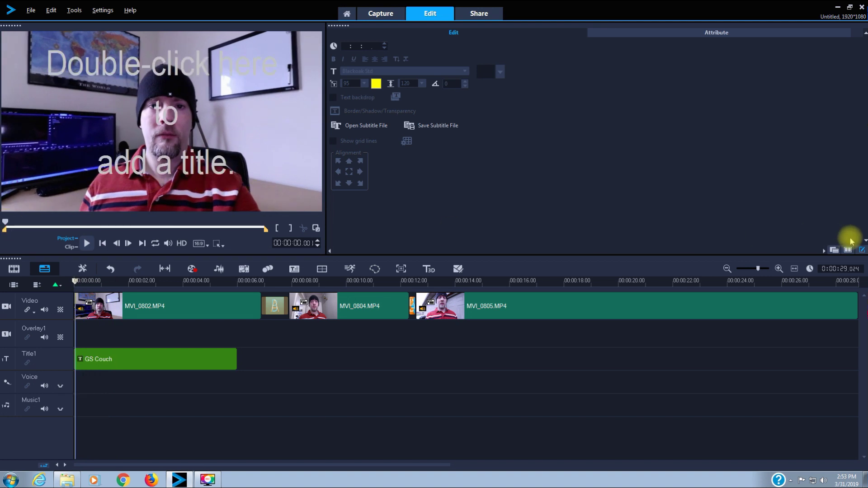
- Show the library presets for both timeline transitions and the title, and reopen the GS Couch title's editing options
{"action": "left_click", "coordinate": [834, 250]}
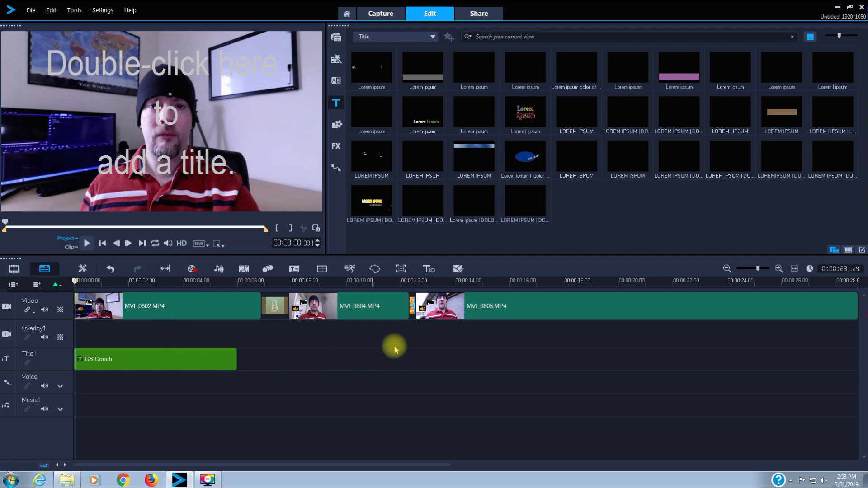
{"action": "left_click", "coordinate": [274, 308]}
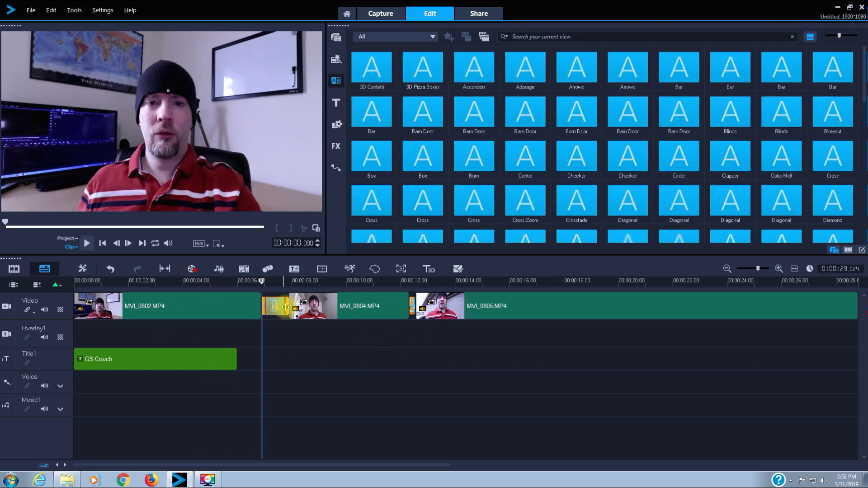
{"action": "left_click", "coordinate": [409, 303]}
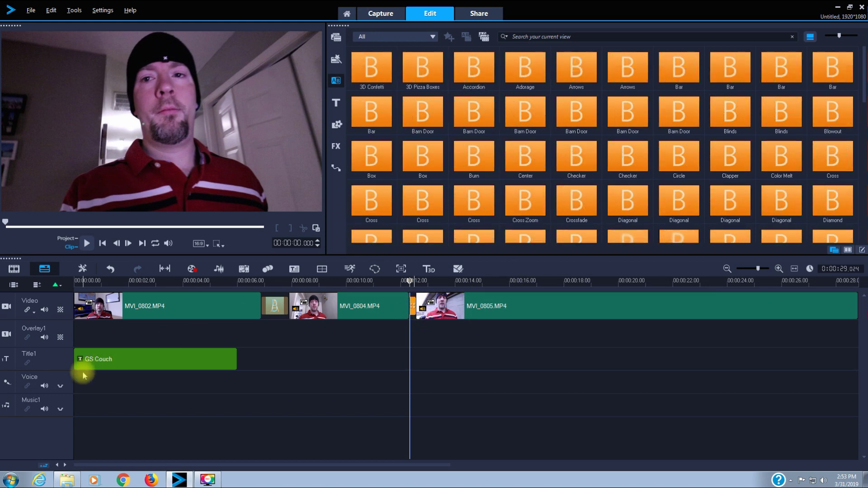
{"action": "left_click", "coordinate": [110, 359]}
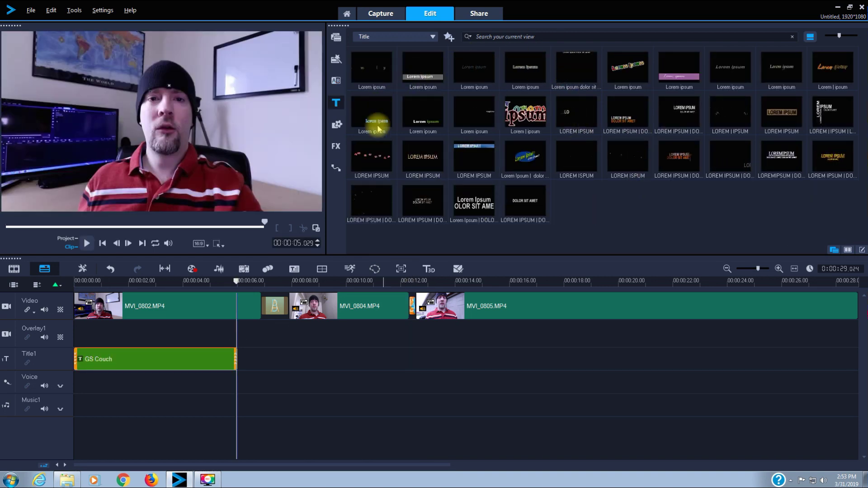
{"action": "double_click", "coordinate": [158, 363]}
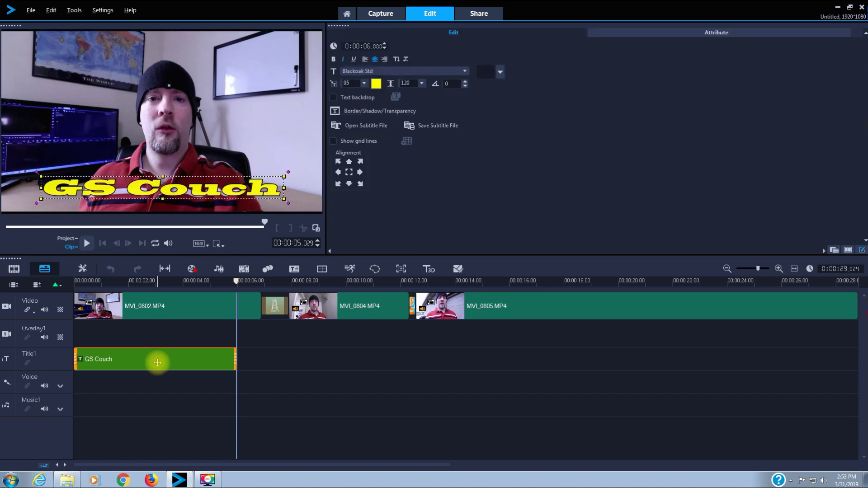